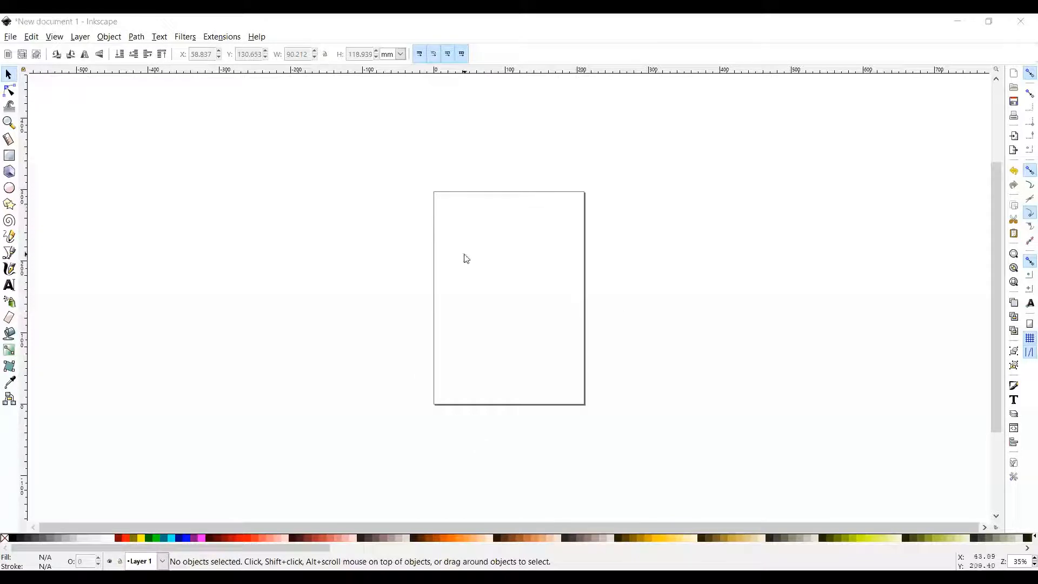
Set Document Properties to inch units with an 11 by 11 in page size
left_click(11, 37)
left_click(50, 237)
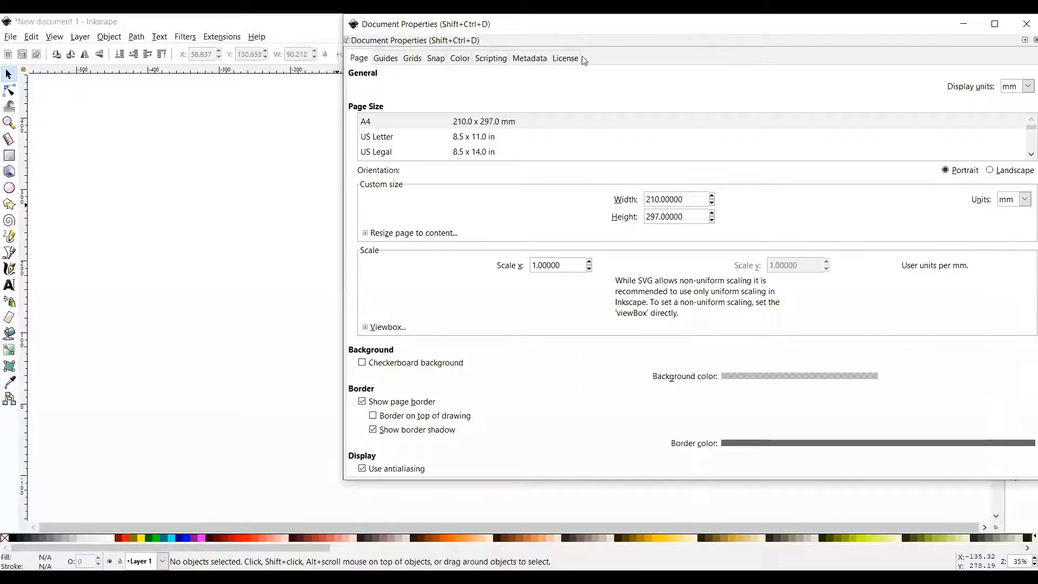
left_click_drag(716, 57, 532, 90)
left_click(842, 121)
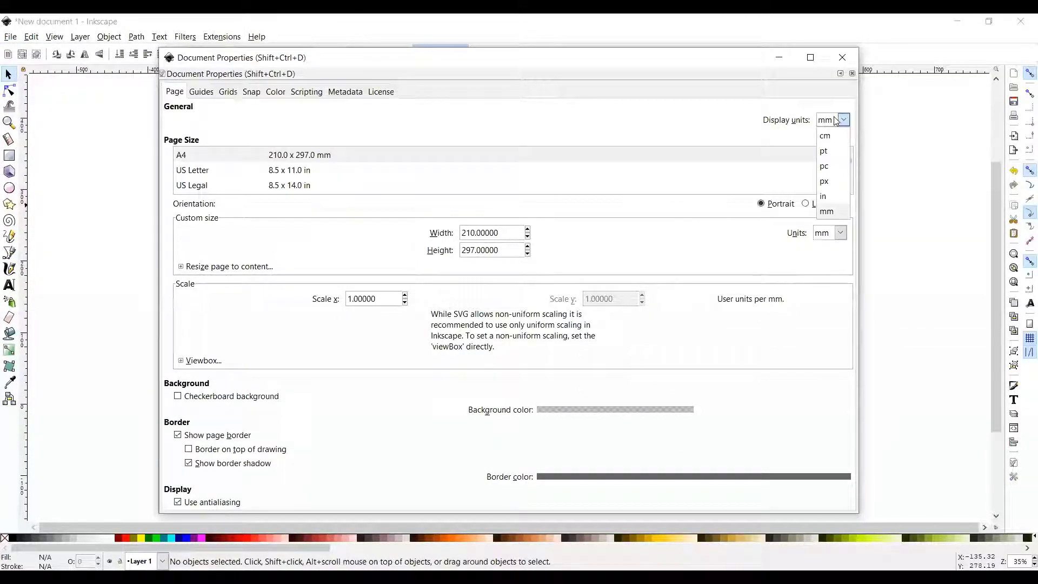
left_click(825, 196)
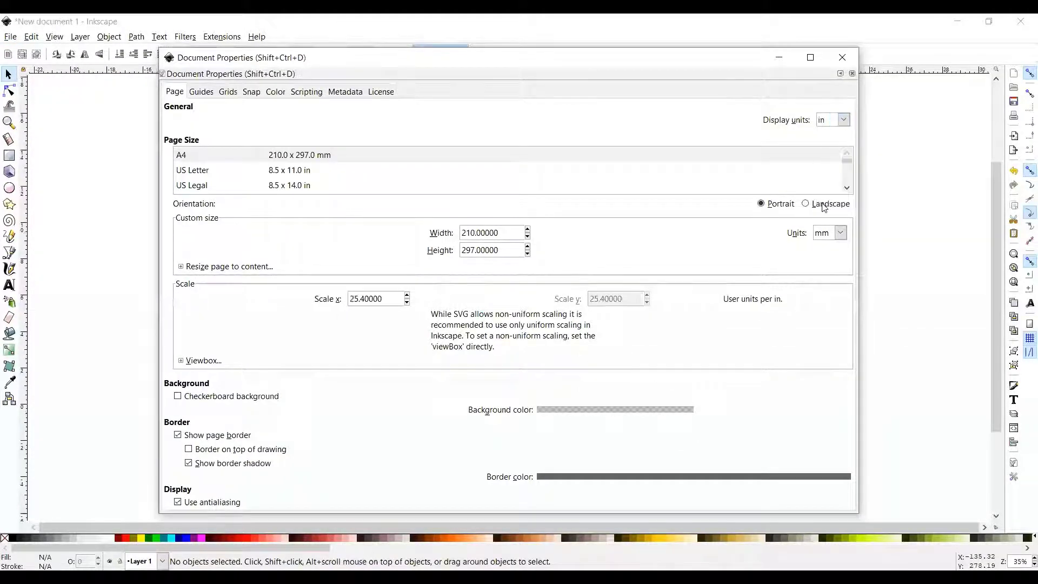
left_click(823, 232)
left_click(828, 311)
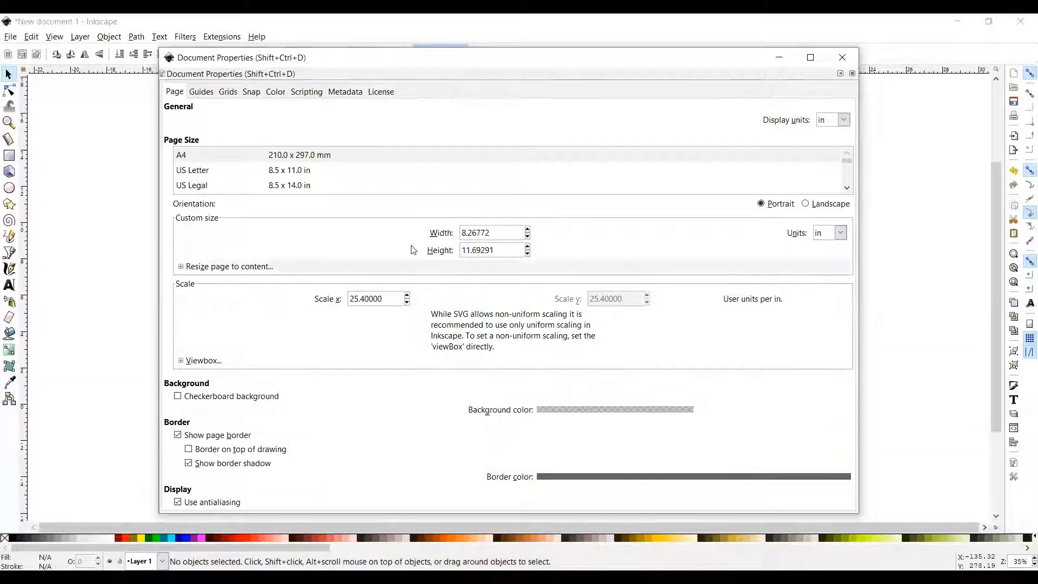
double_click(491, 233)
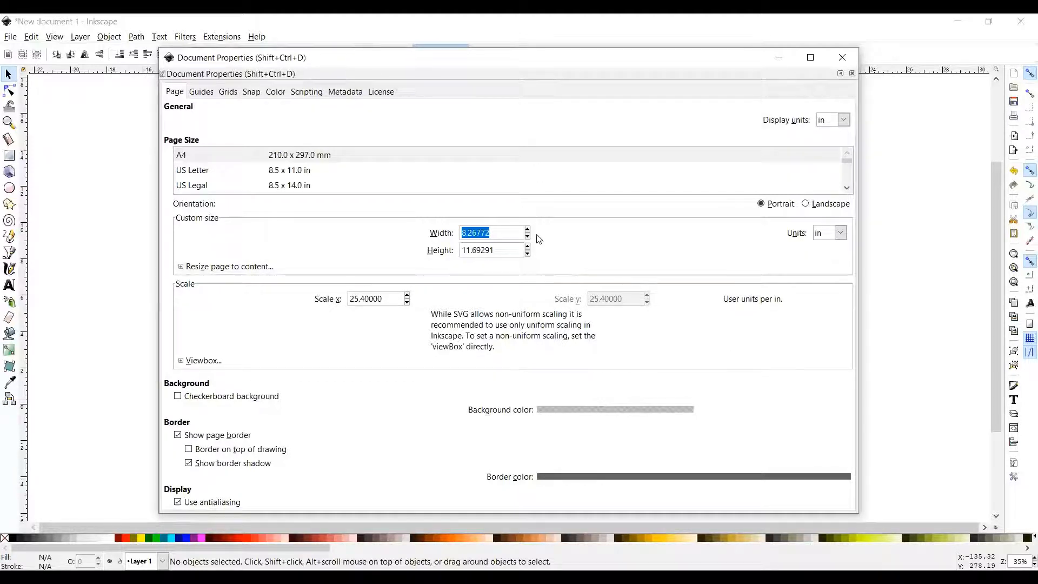
type("11")
key("Tab")
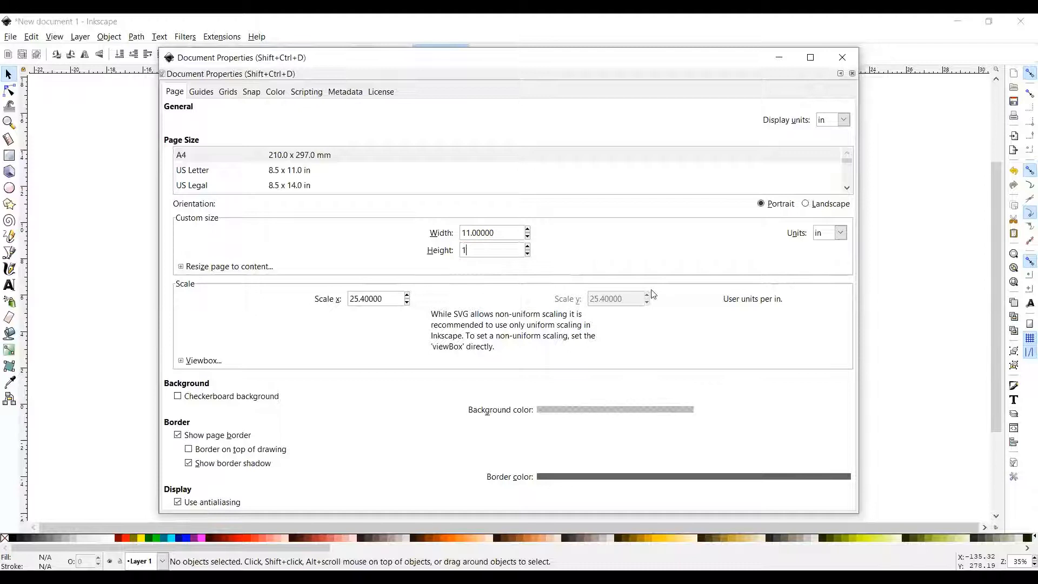
type("11")
left_click(841, 57)
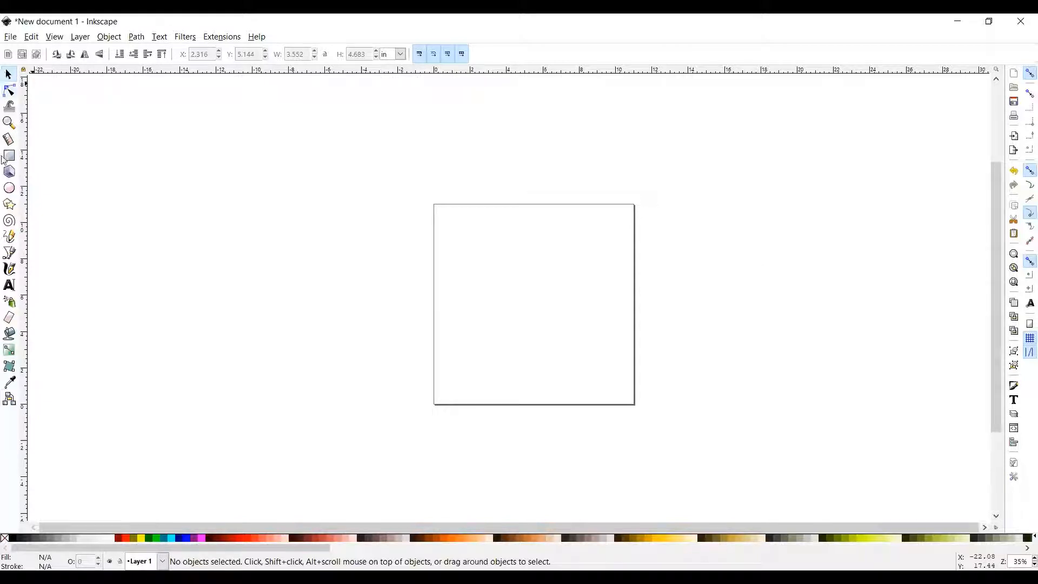
Draw a tall filled ellipse on the page with the Ellipse tool
left_click(8, 188)
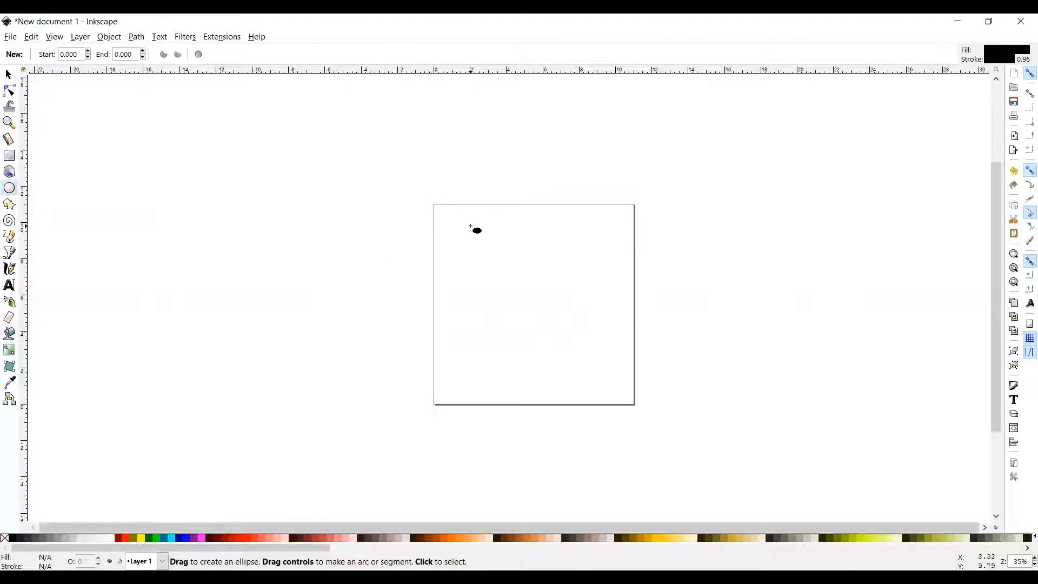
left_click_drag(474, 226, 558, 378)
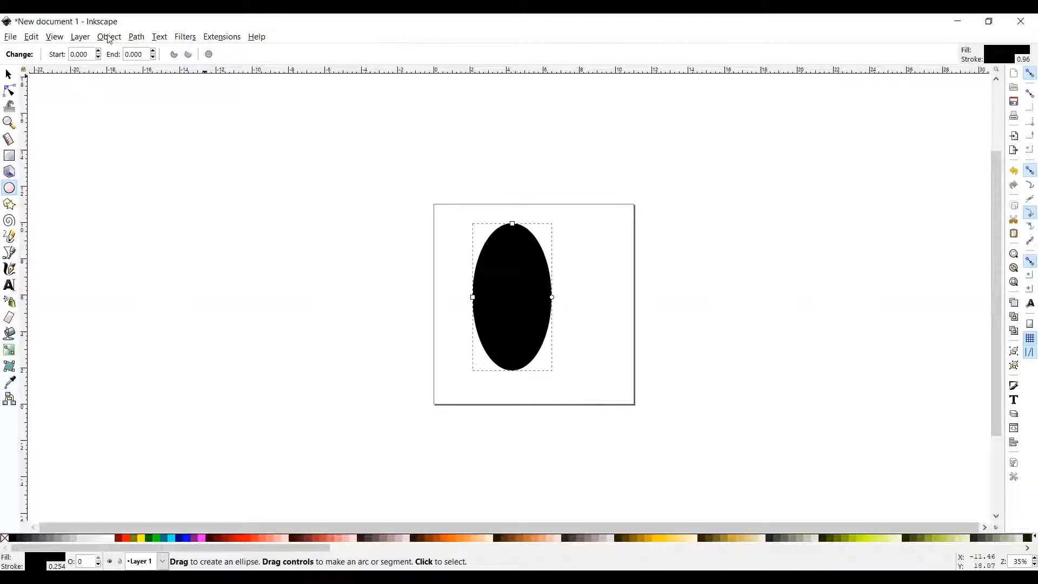
In Fill and Stroke, give the ellipse no fill and a flat-colour stroke
left_click(108, 37)
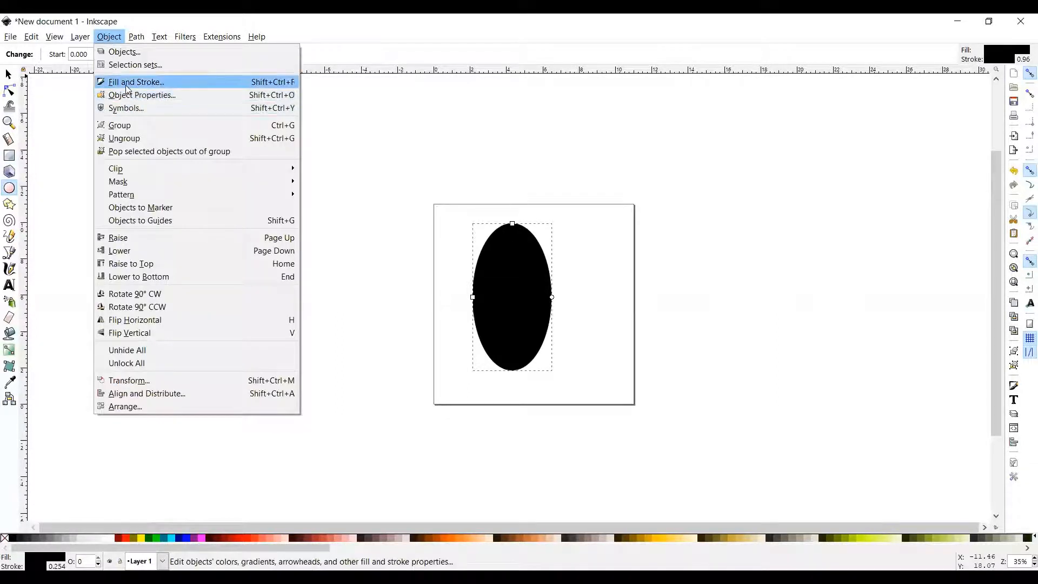
left_click(135, 82)
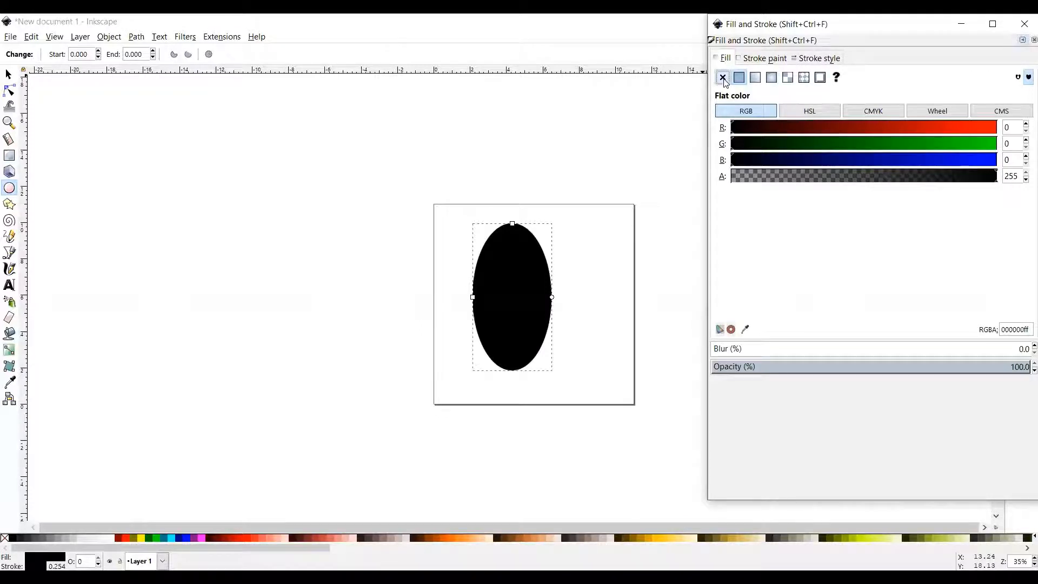
left_click(722, 77)
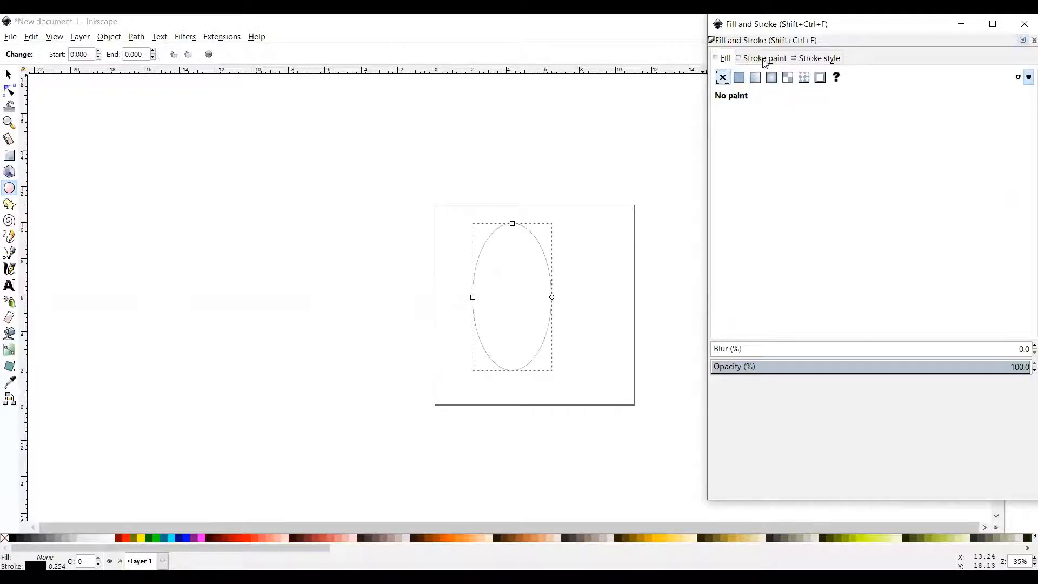
left_click(764, 60)
left_click(739, 78)
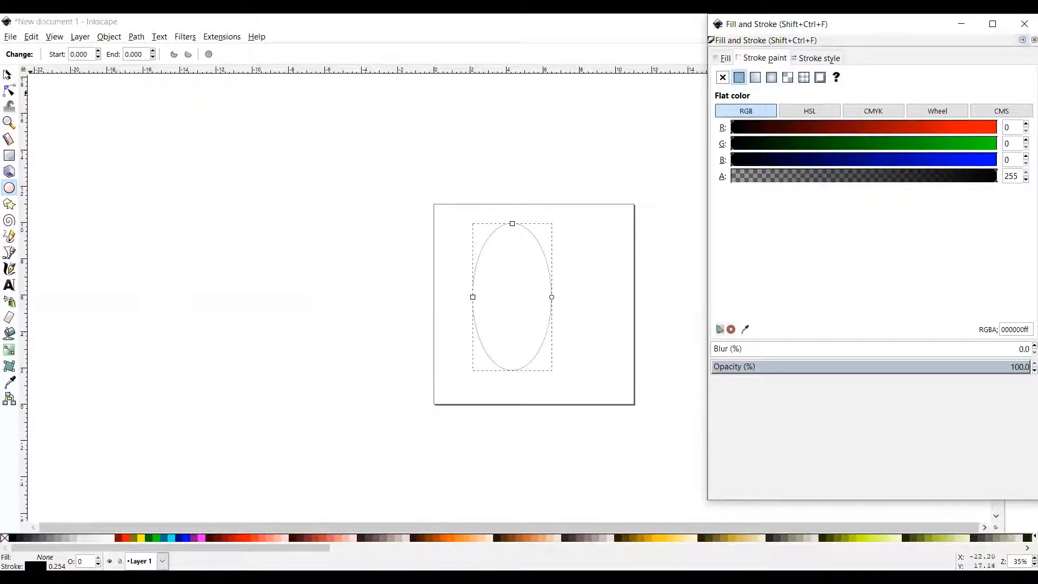
key("s")
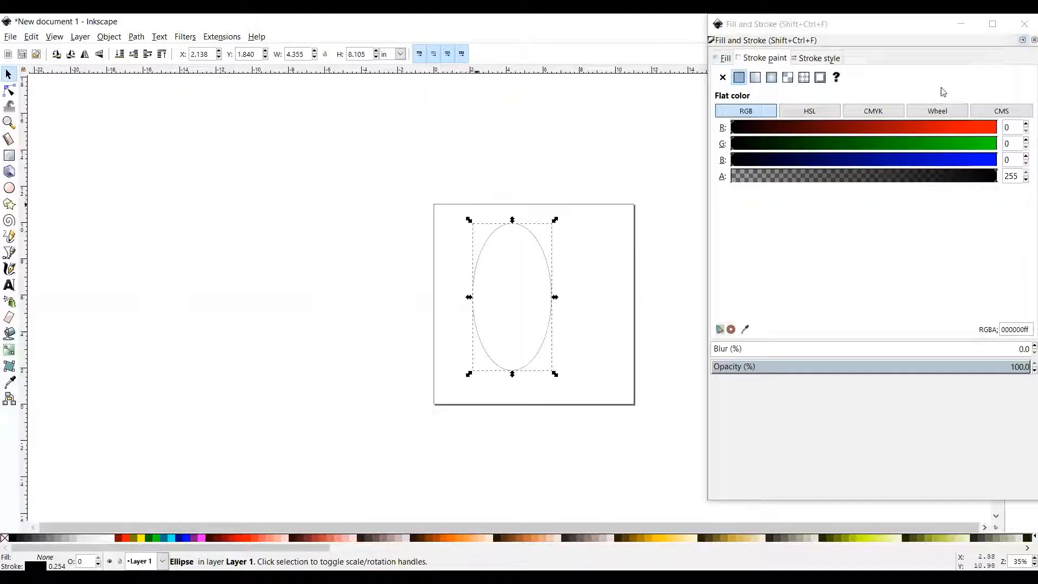
Resize the ellipse to 10.5 by 10.5 in and move the circle to the page centre
left_click(1023, 25)
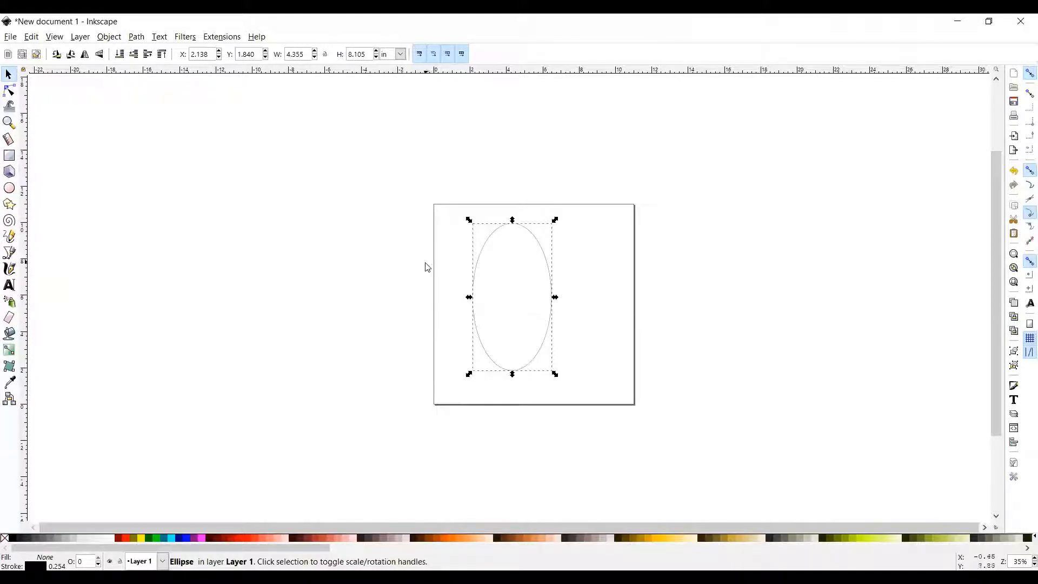
double_click(296, 54)
type("10.5")
key("Return")
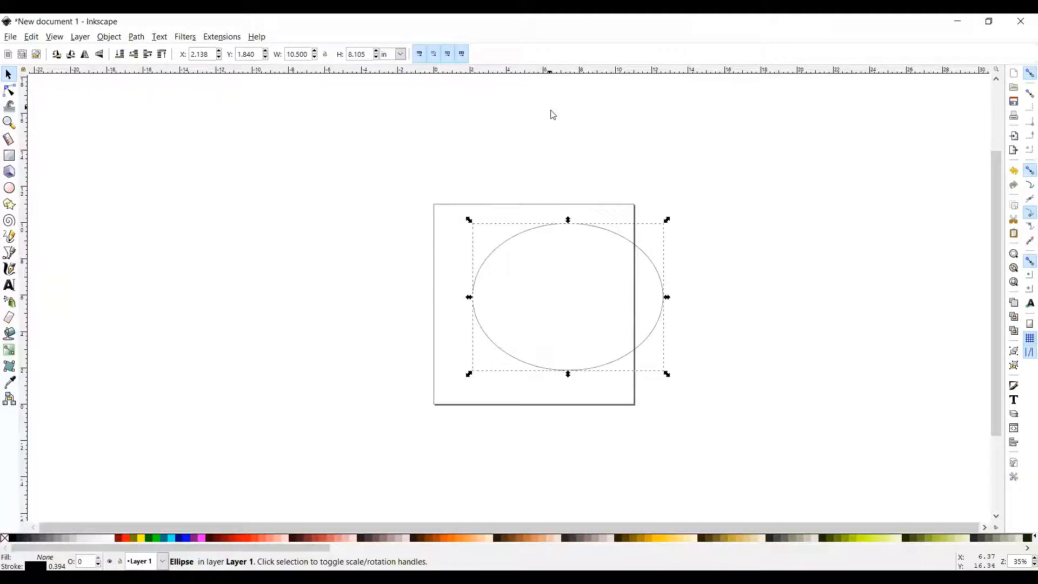
left_click_drag(367, 55, 341, 53)
type("10.")
key("Return")
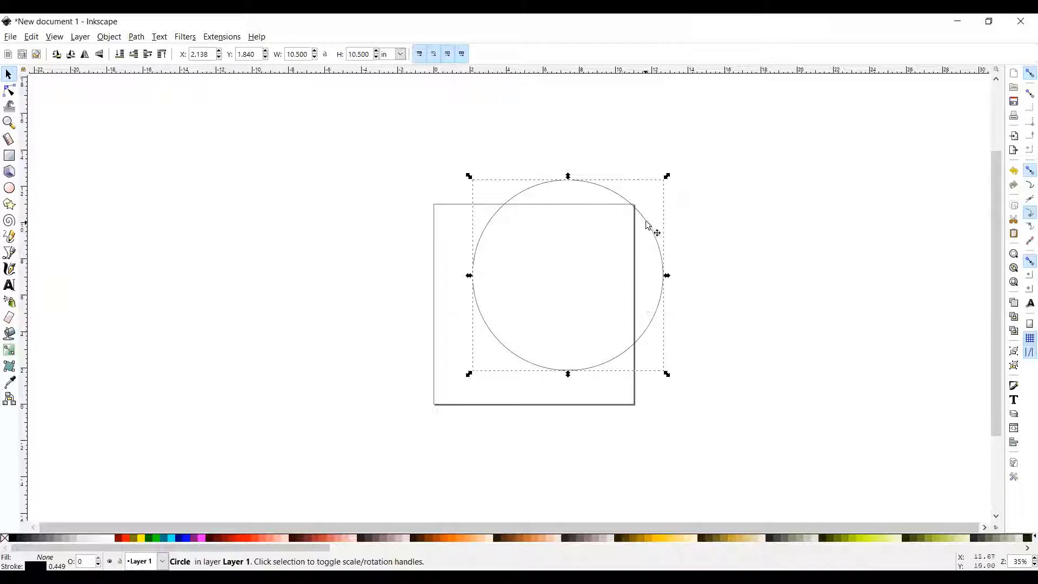
left_click_drag(647, 226, 623, 252)
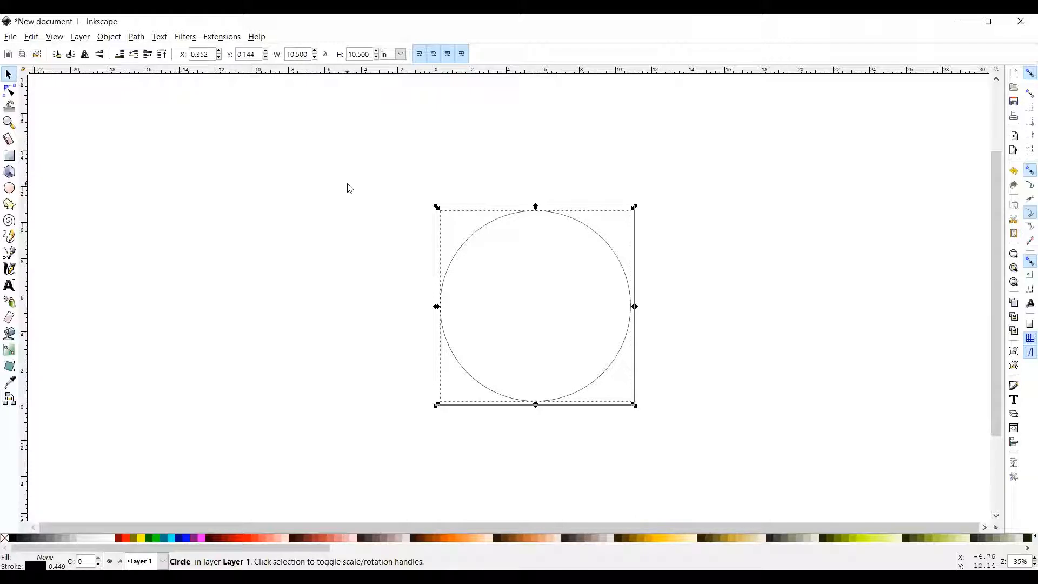
Copy and paste the circle, placing the duplicate over the original offset down and right
left_click(31, 37)
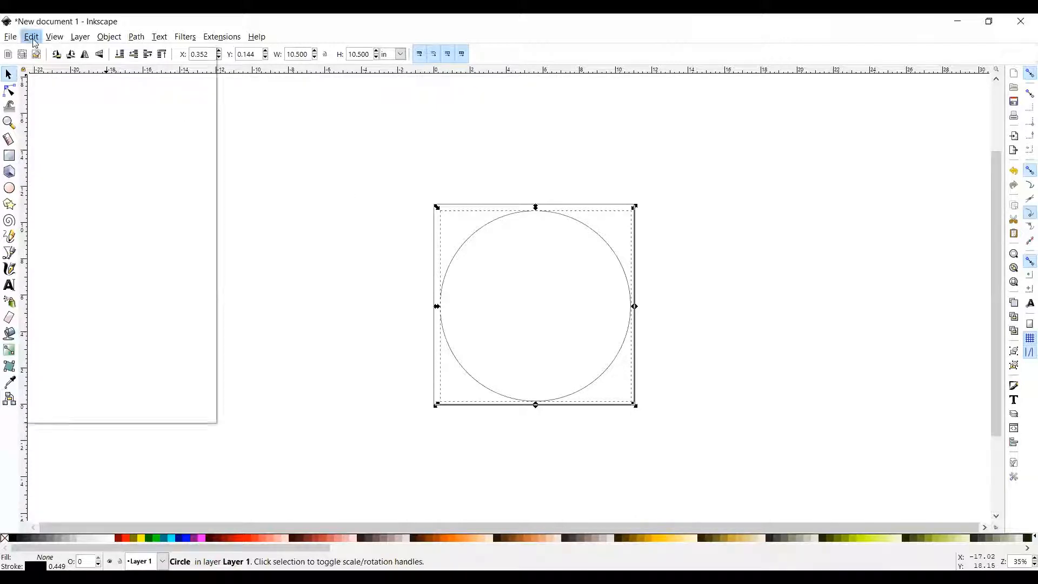
left_click(53, 110)
left_click(31, 36)
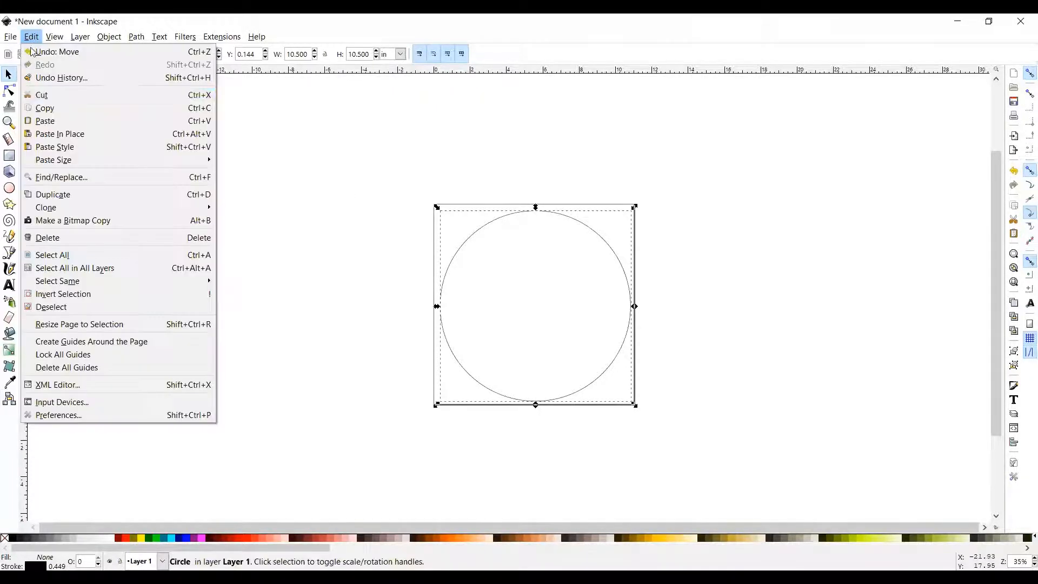
left_click(57, 123)
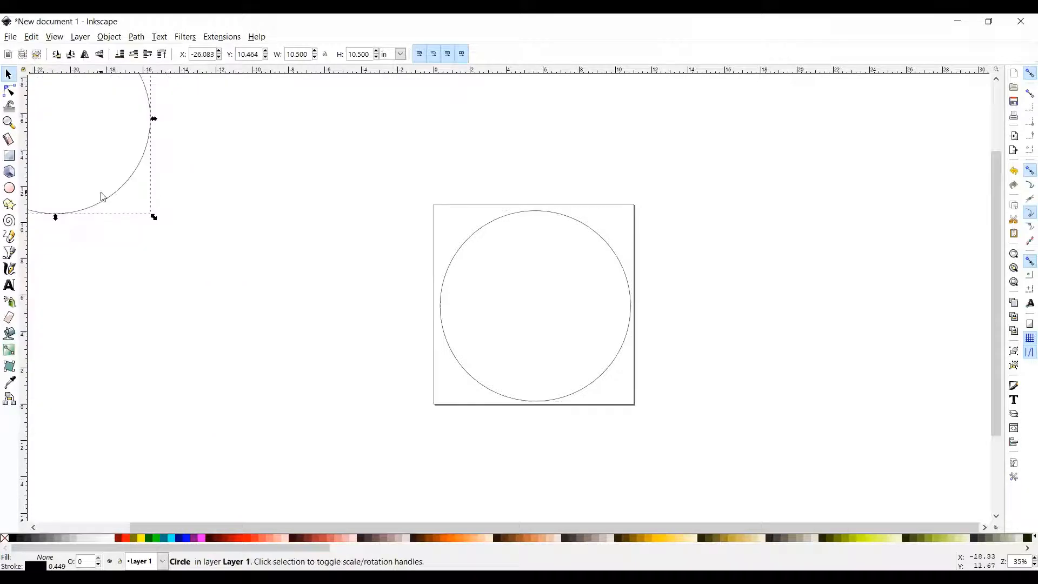
mouse_move(114, 205)
left_mouse_down()
mouse_move(583, 359)
mouse_move(580, 377)
left_mouse_up()
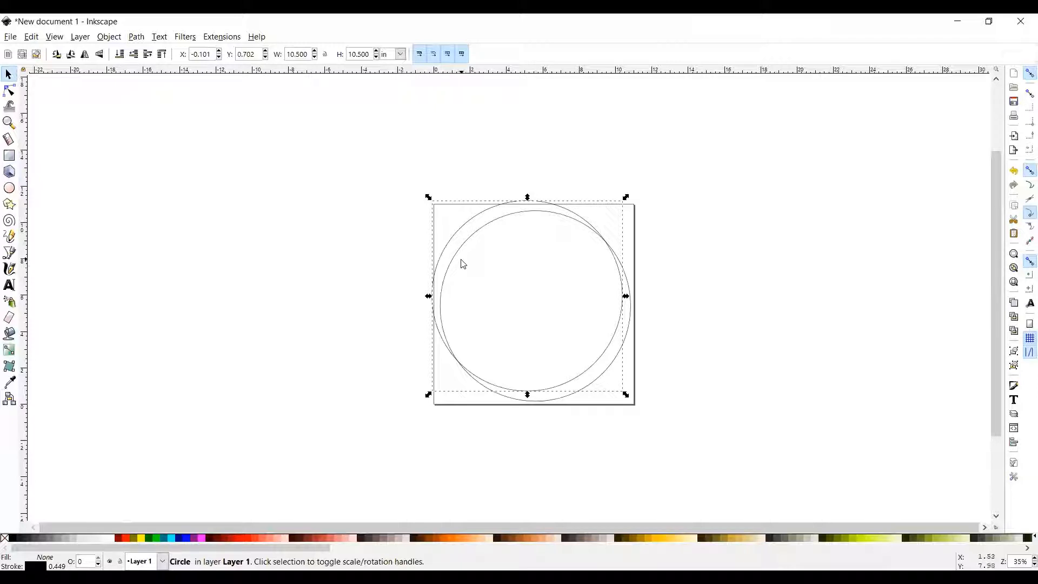
left_click_drag(473, 236, 522, 260)
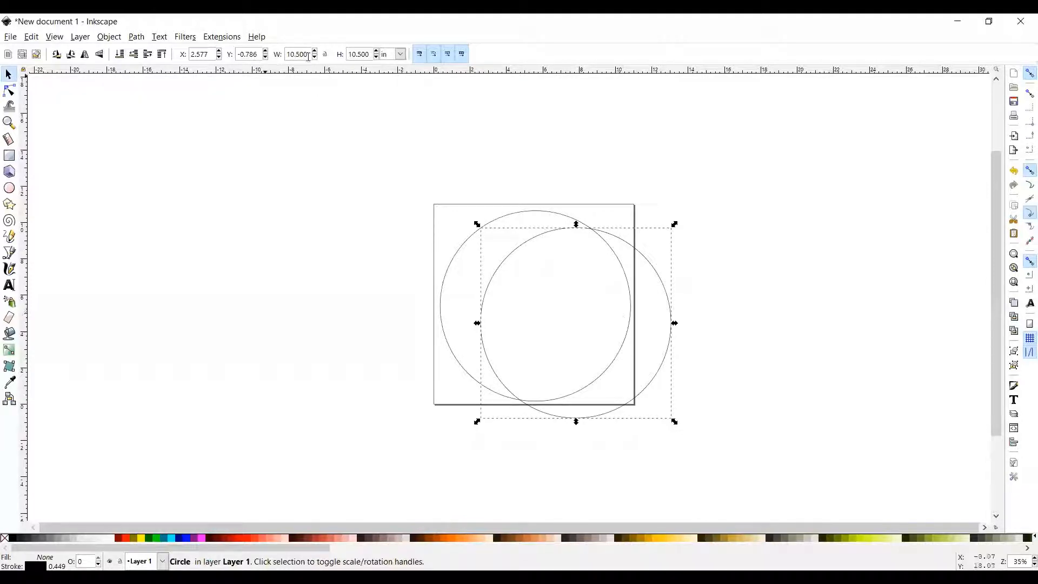
Resize the pasted copy to a 9.5 by 9.5 in circle
left_click_drag(306, 54, 274, 56)
type("6")
key("Return")
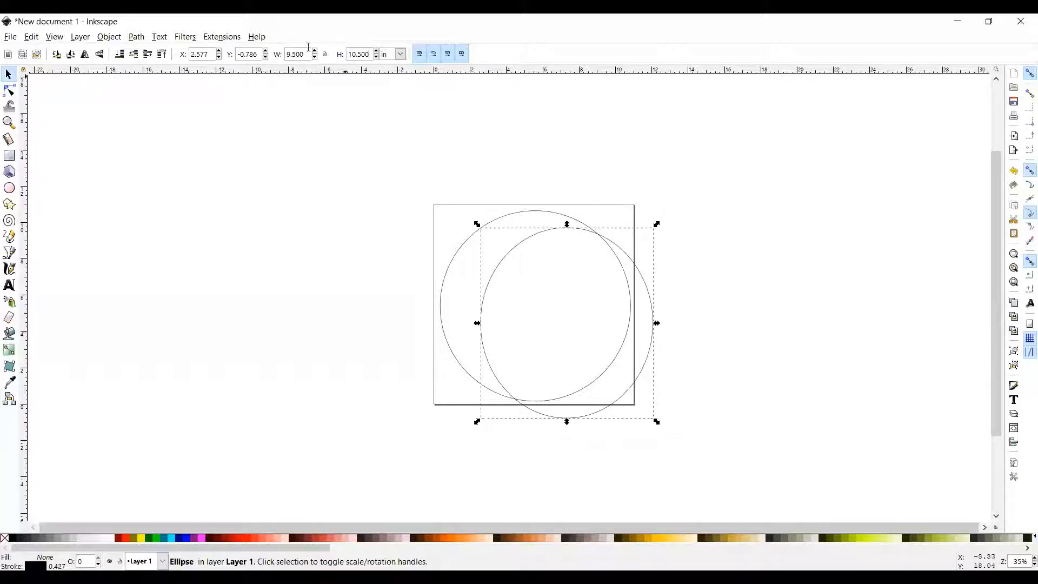
key("Tab")
type("9")
key("Return")
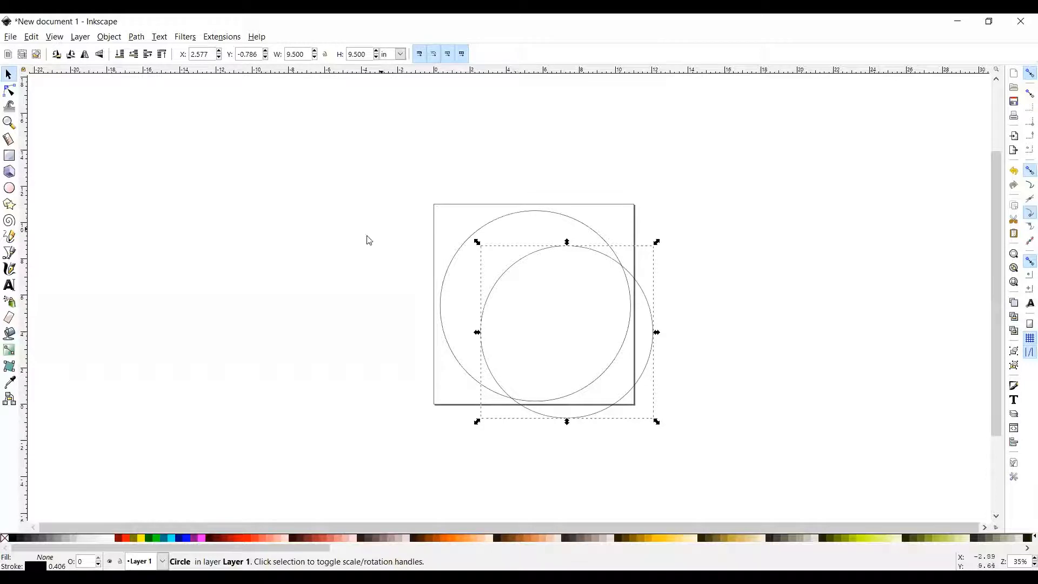
Deselect, then rubber-band select both circles together
left_click(347, 245)
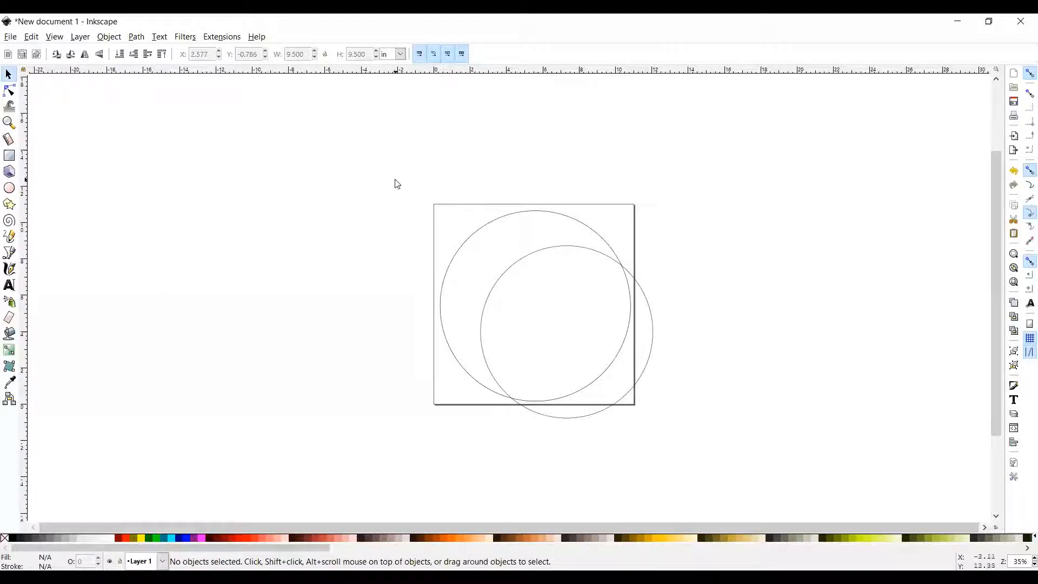
left_click_drag(401, 180, 475, 262)
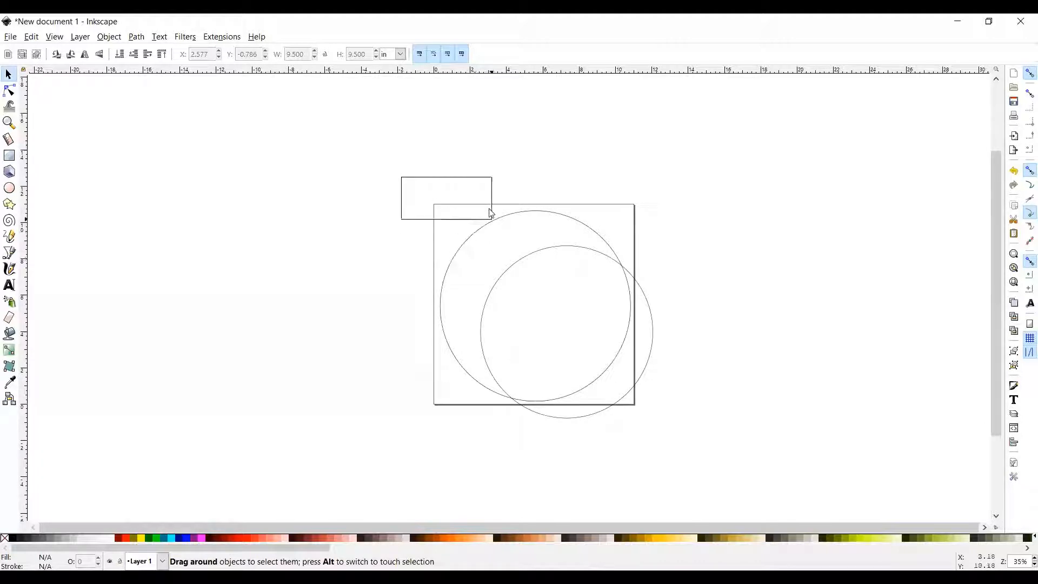
mouse_move(477, 263)
left_mouse_down()
mouse_move(500, 347)
mouse_move(451, 292)
mouse_move(685, 450)
left_mouse_up()
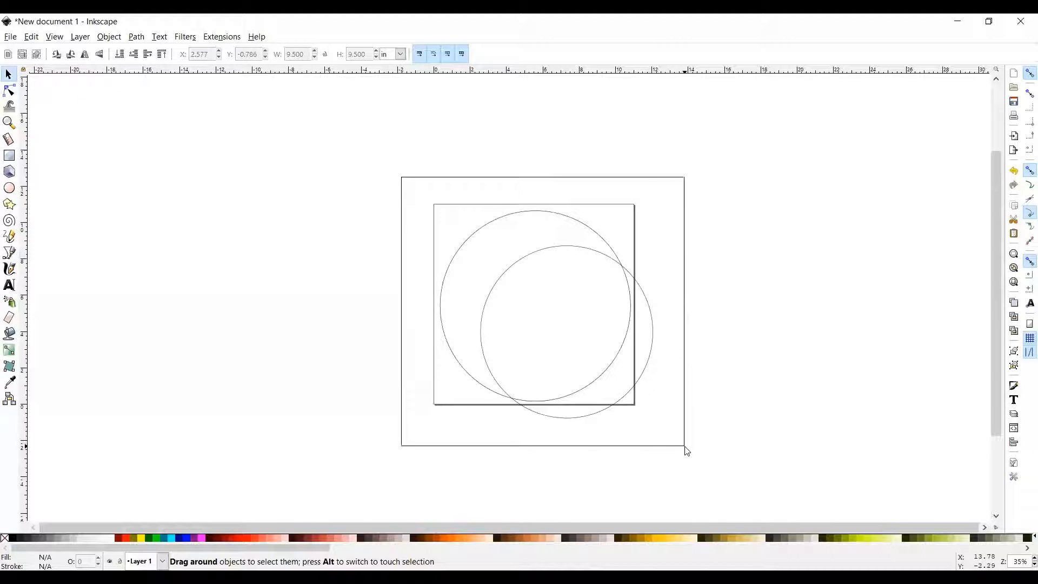
left_click_drag(686, 450, 686, 450)
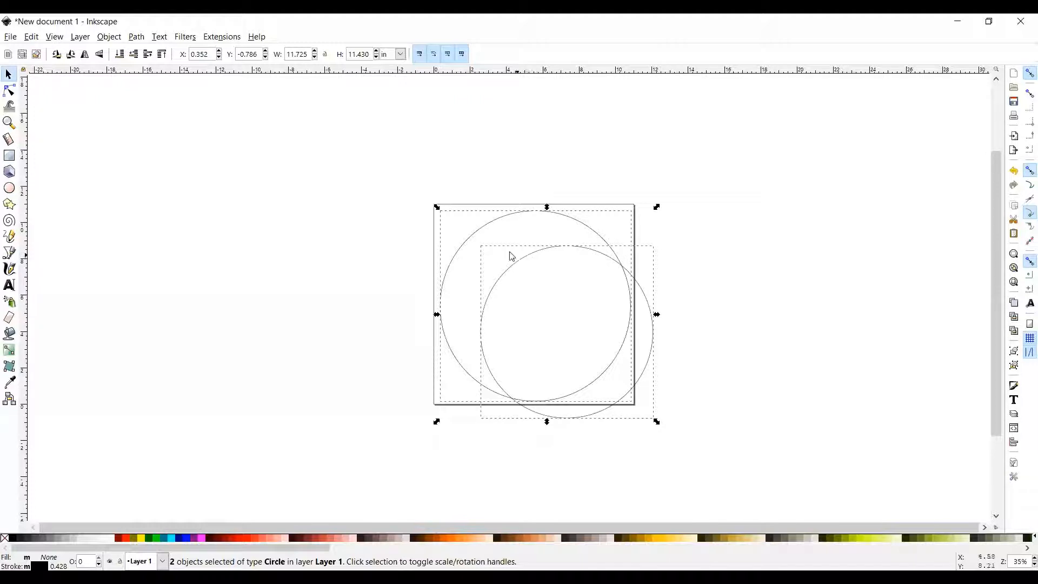
Bring up Object > Align and Distribute and move the panel aside
left_click(108, 36)
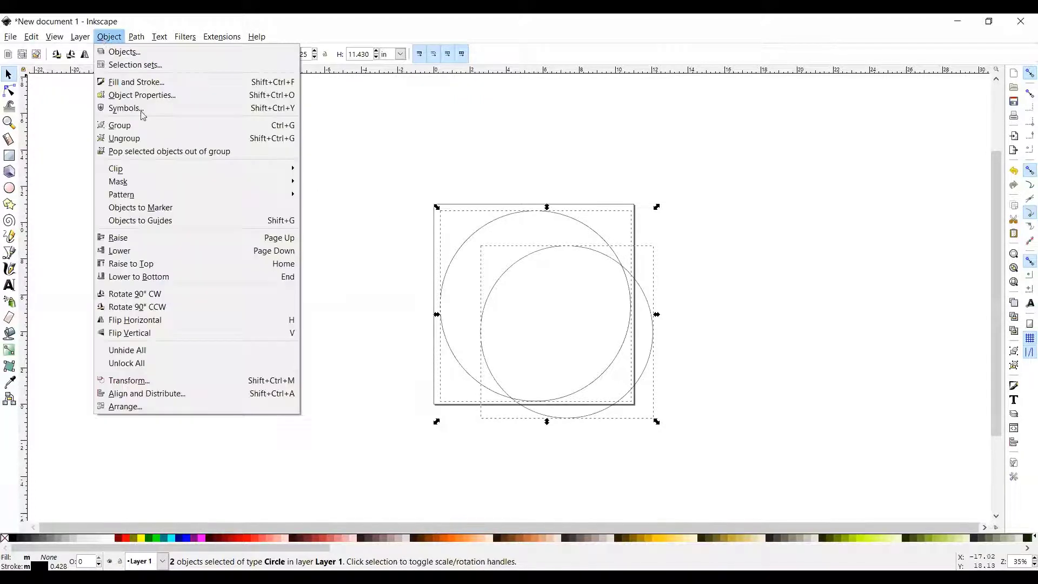
left_click(154, 392)
left_click_drag(939, 22, 898, 112)
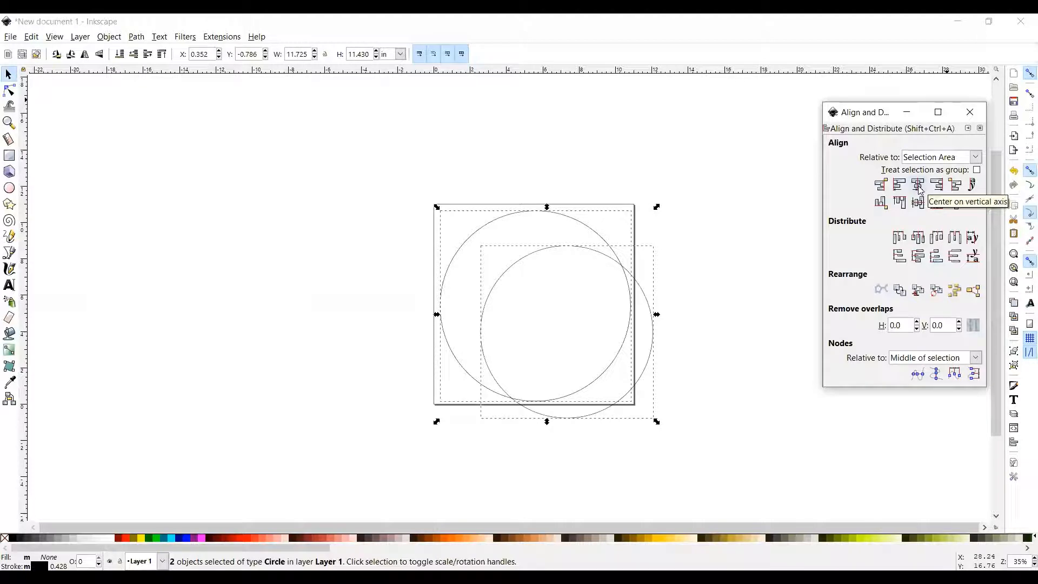
Centre the two circles on both axes and place the concentric ring in the square
left_click(918, 188)
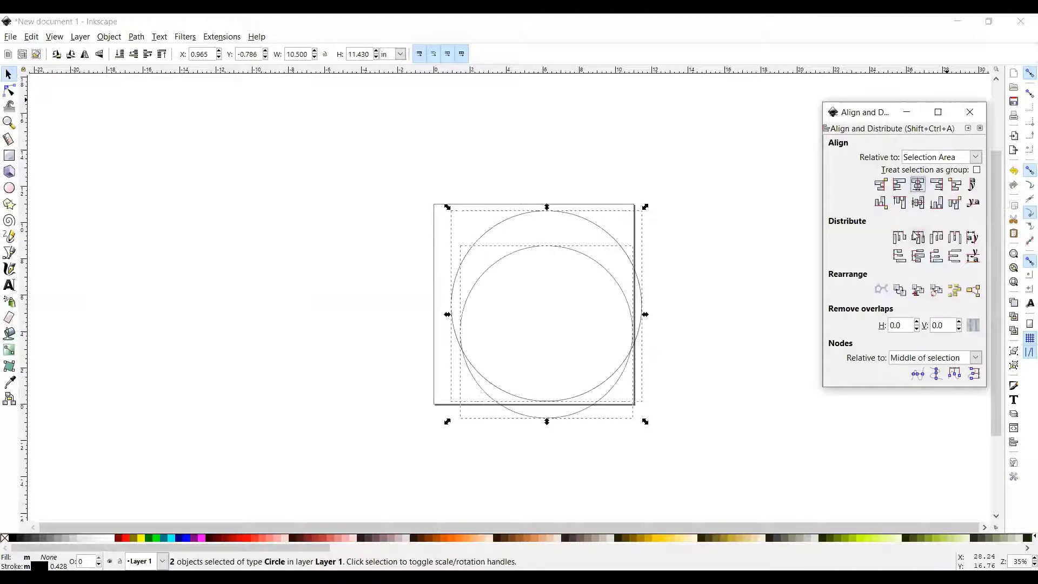
left_click(919, 203)
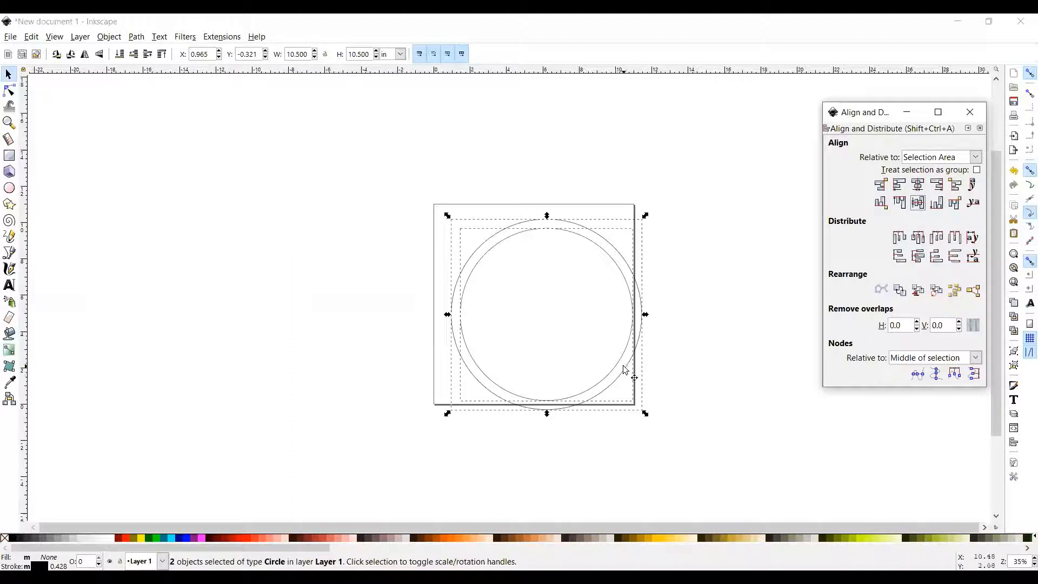
left_click_drag(624, 369, 606, 351)
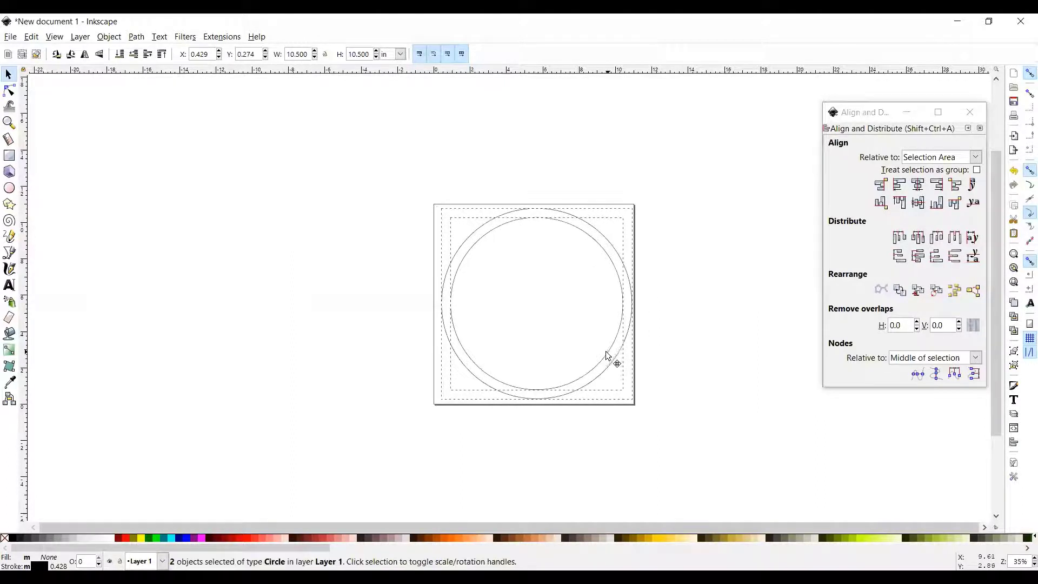
left_click(292, 322)
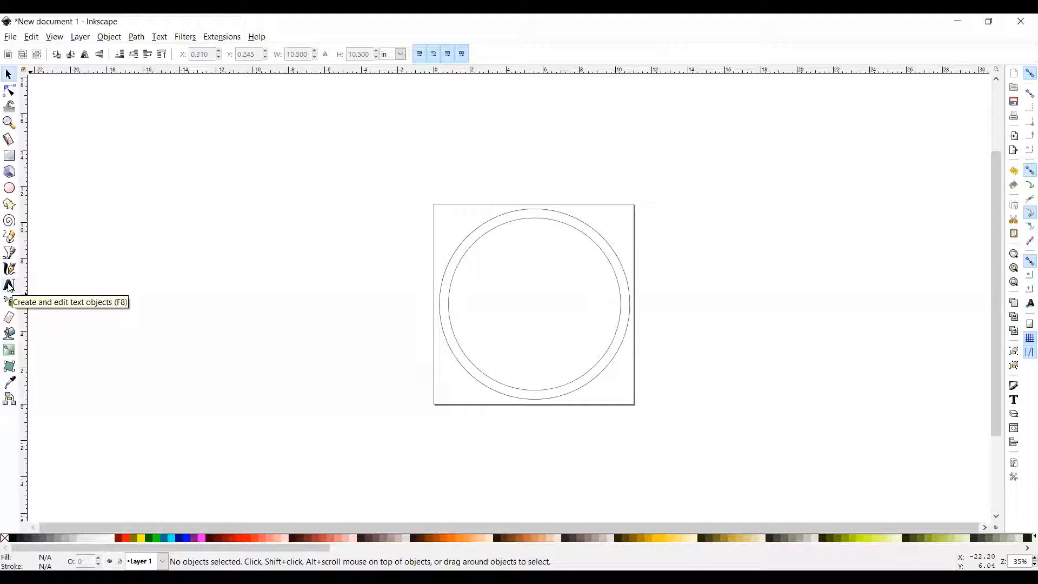
Create two text objects inside the ring reading 'give' and 'thanks'
left_click(10, 285)
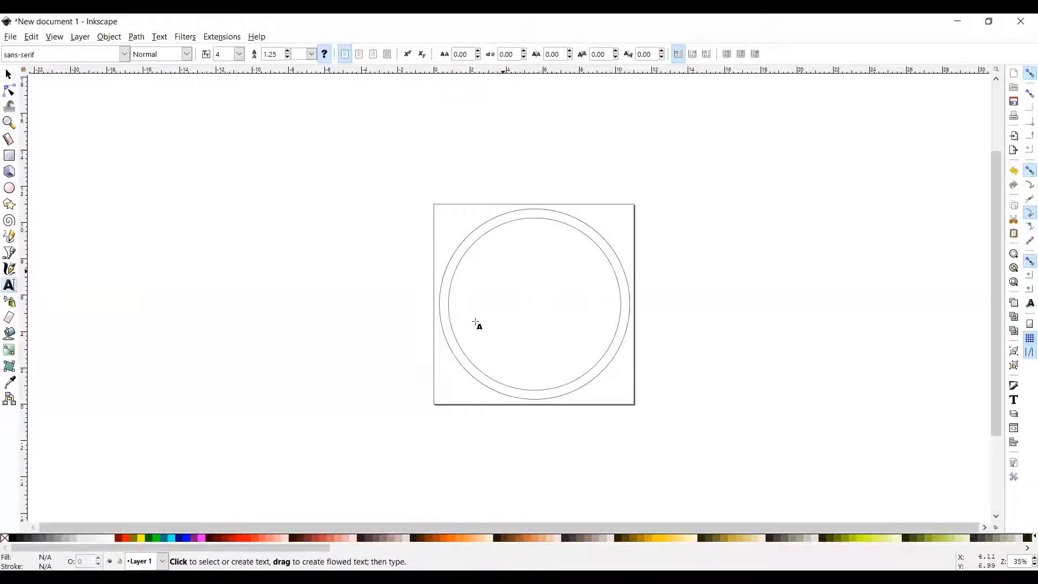
left_click(521, 285)
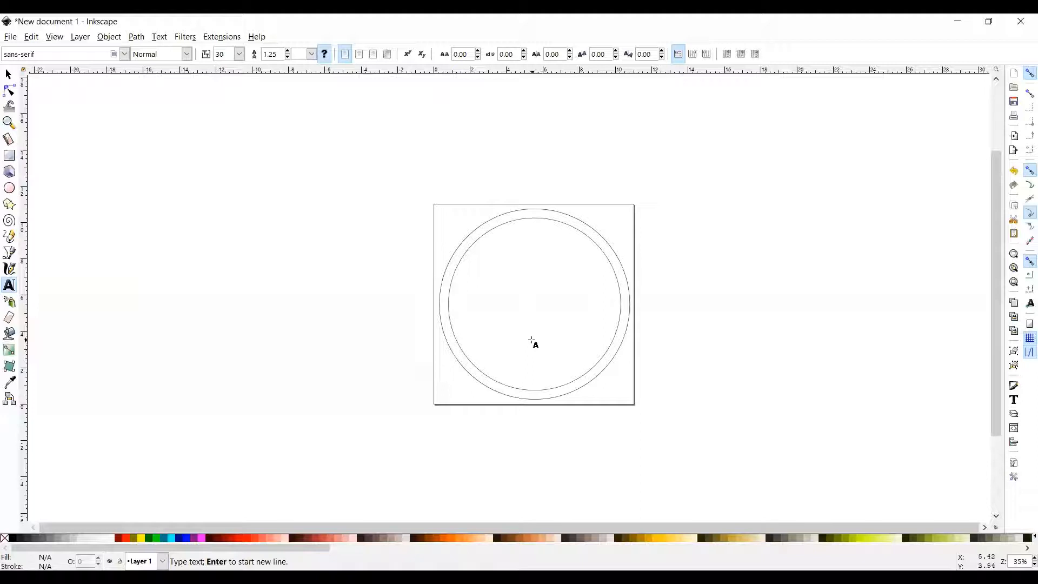
type("al")
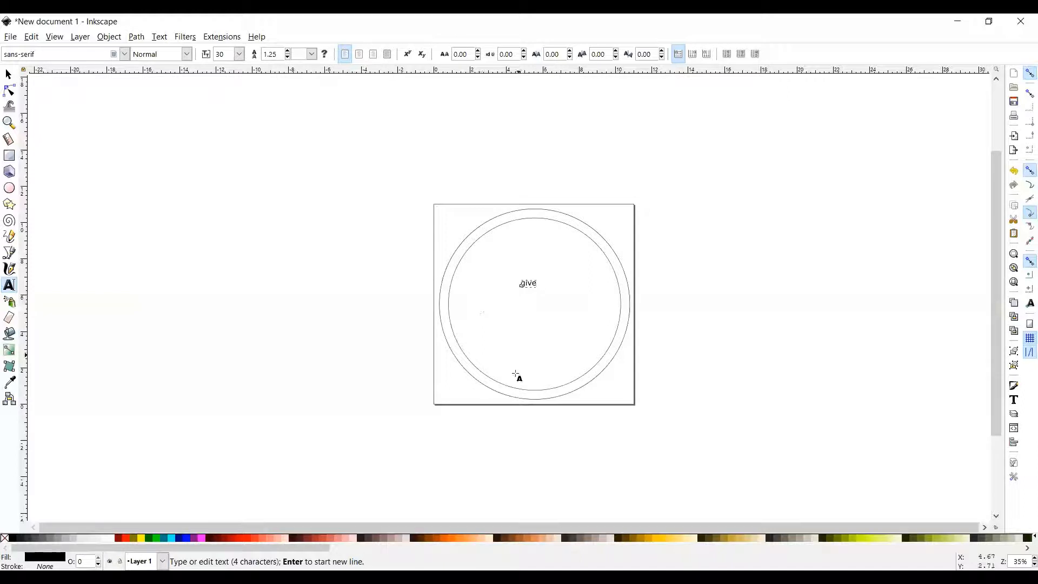
left_click(510, 351)
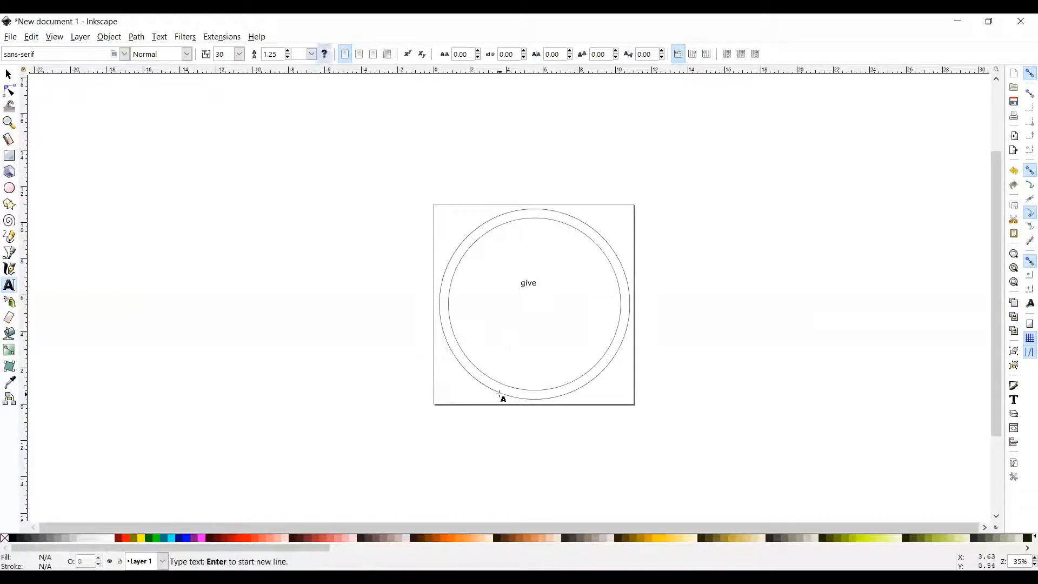
type("aha")
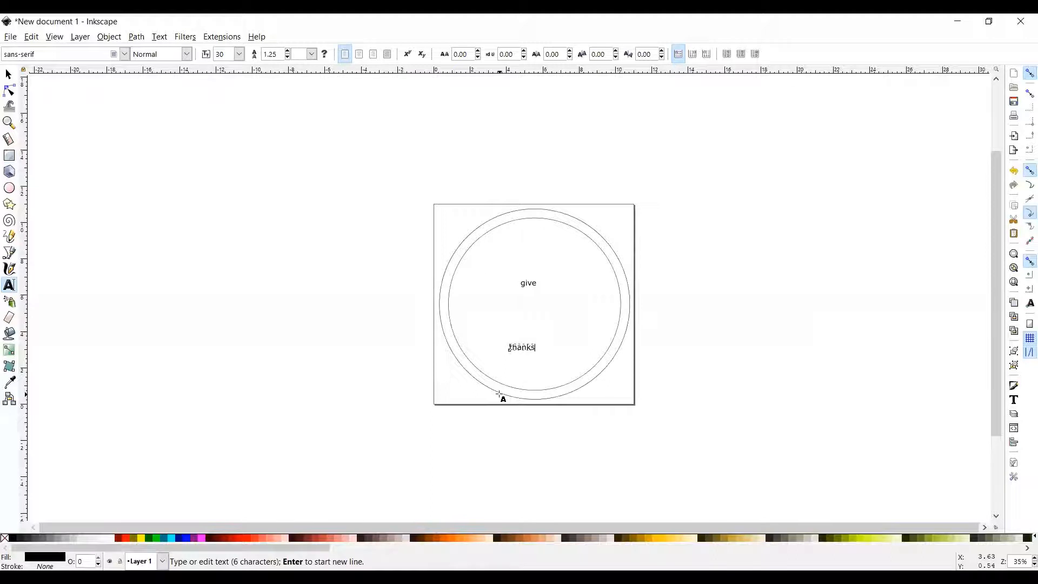
key("Escape")
Position 'give' toward the ring's upper left and 'thanks' on the right side
left_click_drag(522, 347, 544, 309)
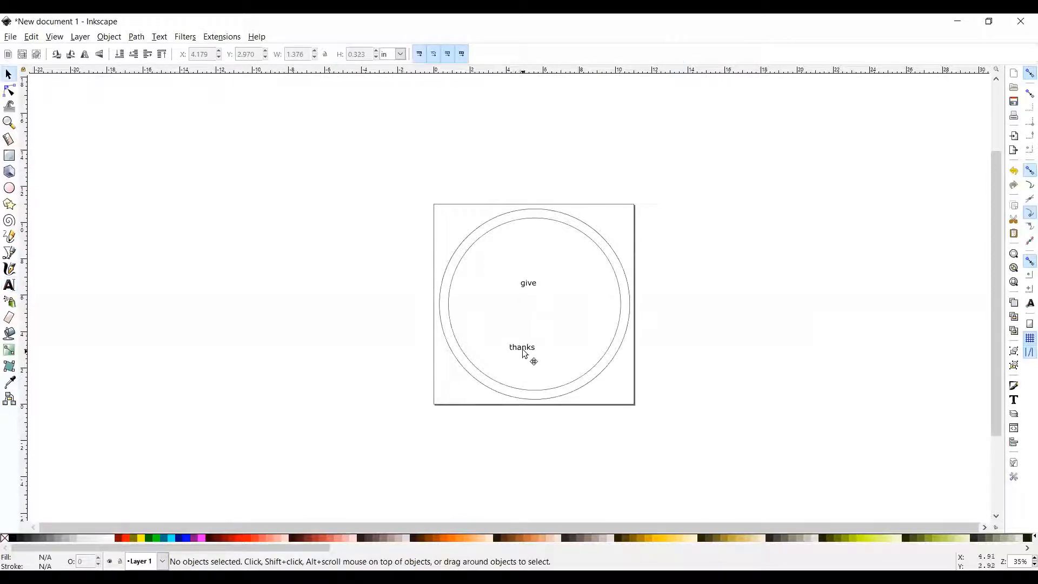
left_click_drag(575, 350, 555, 354)
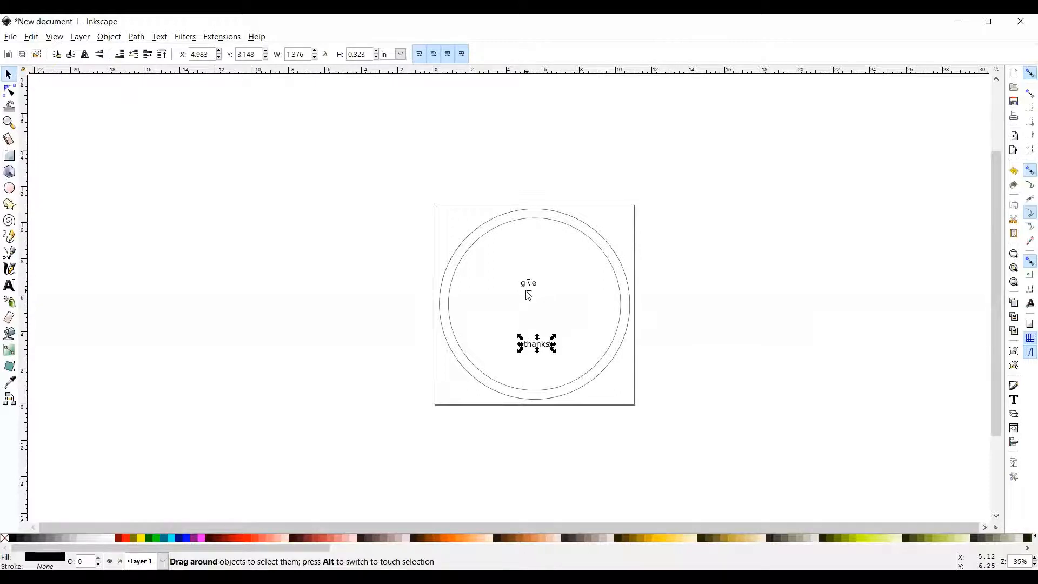
left_click_drag(526, 287, 490, 259)
left_click_drag(540, 347, 592, 305)
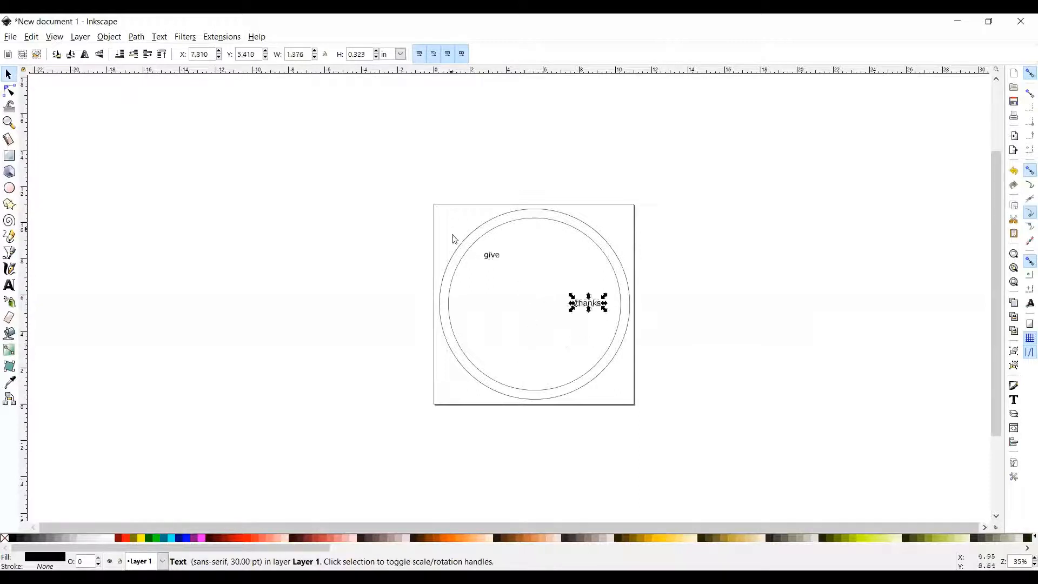
left_click(551, 320)
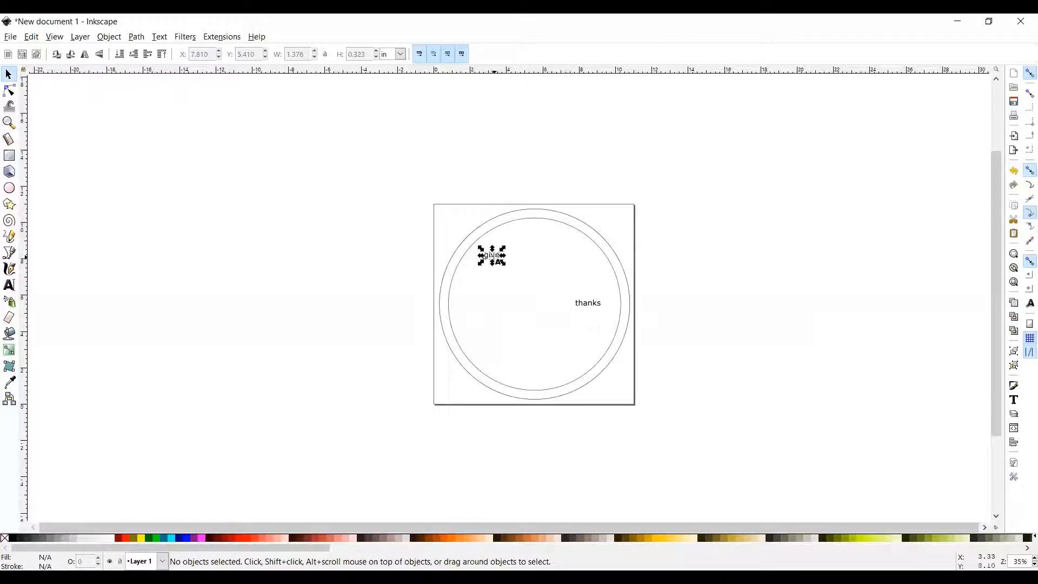
Change the font of 'give' to Script MT Bold
double_click(493, 256)
key("Escape")
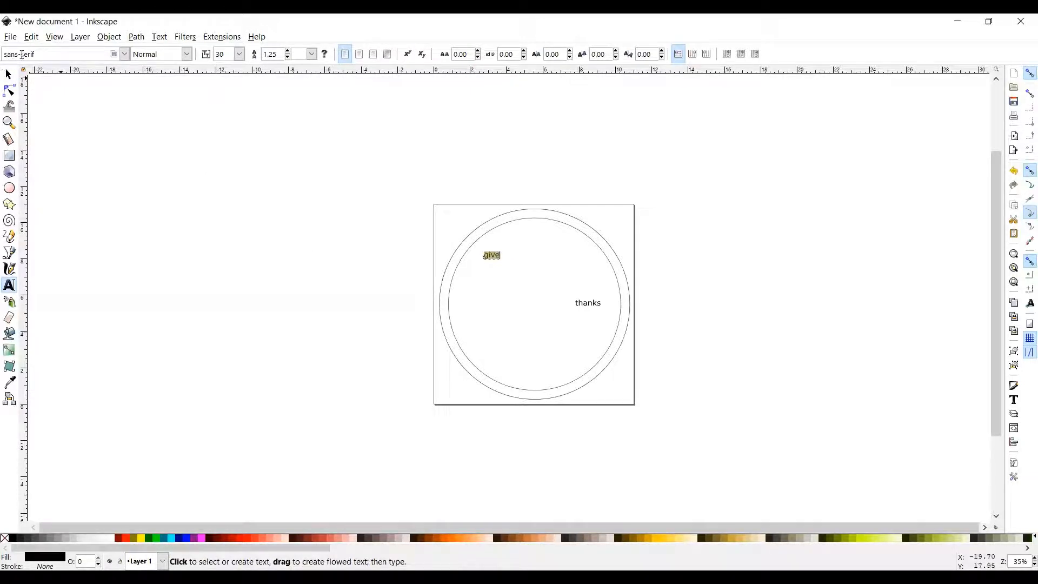
left_click(122, 55)
left_click(125, 55)
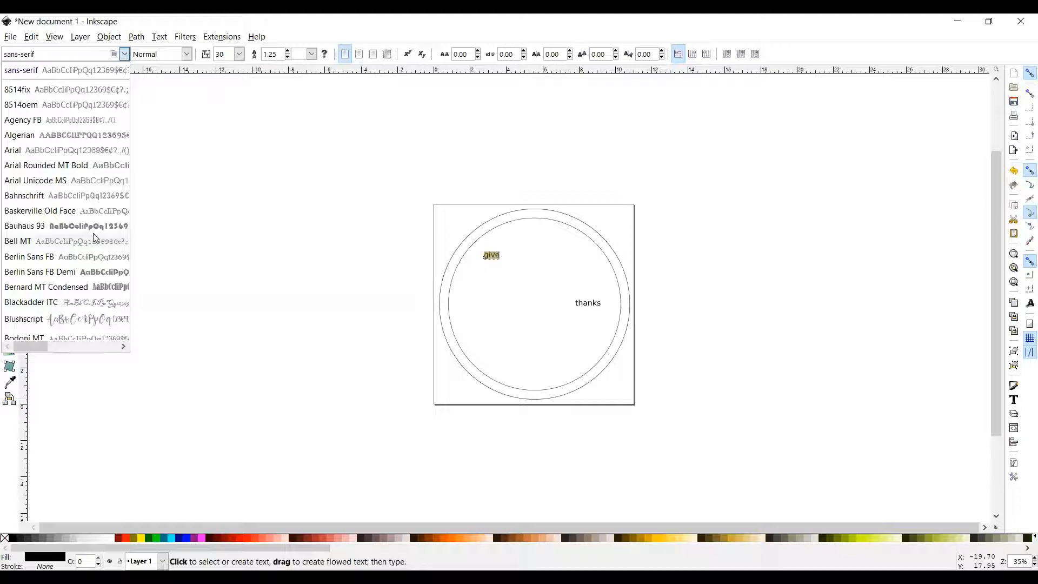
left_click(123, 53)
left_click(123, 54)
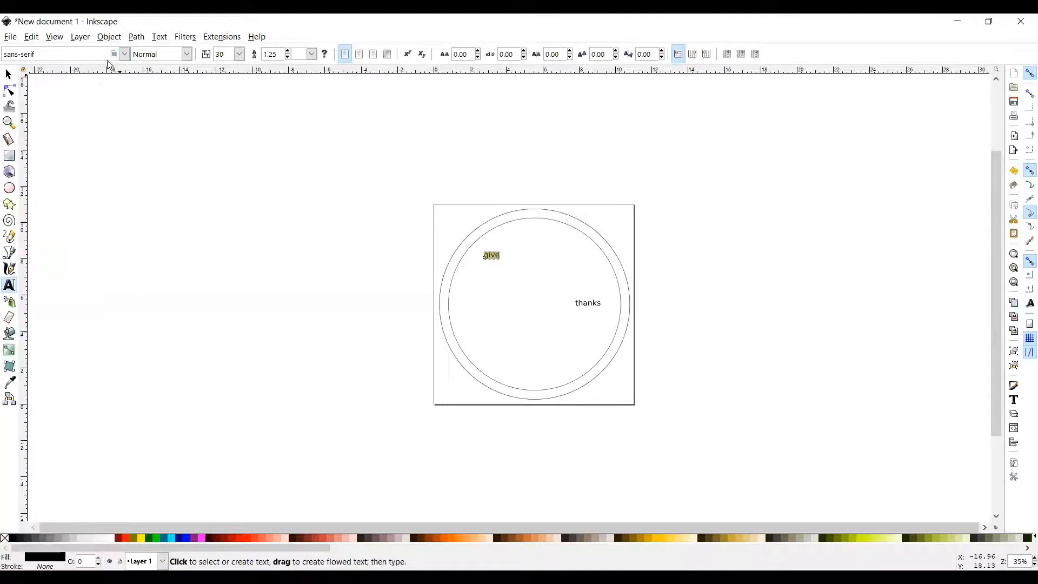
left_click(124, 54)
scroll(33, 300, "down", 3)
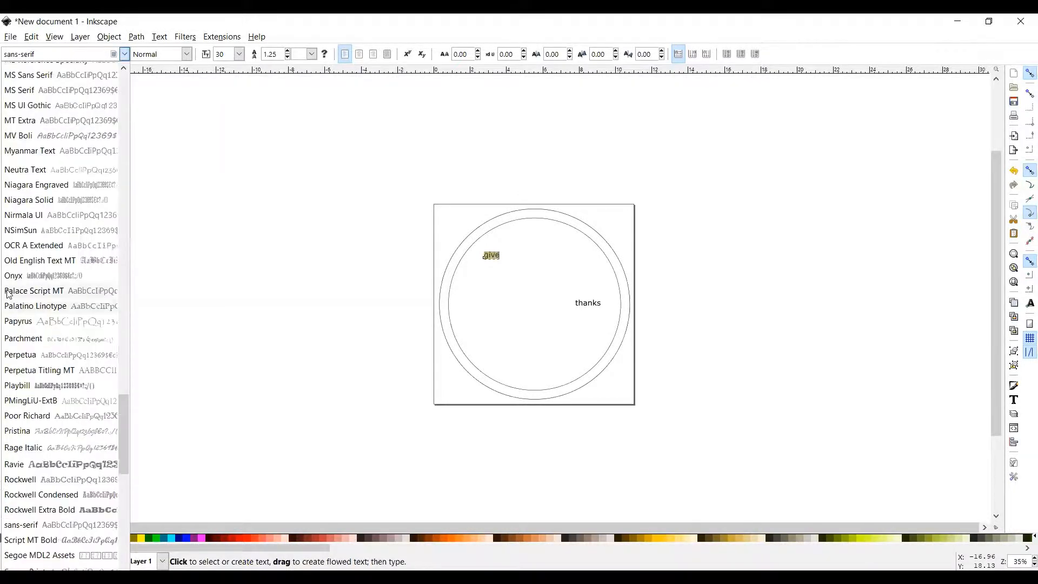
scroll(65, 300, "up", 3)
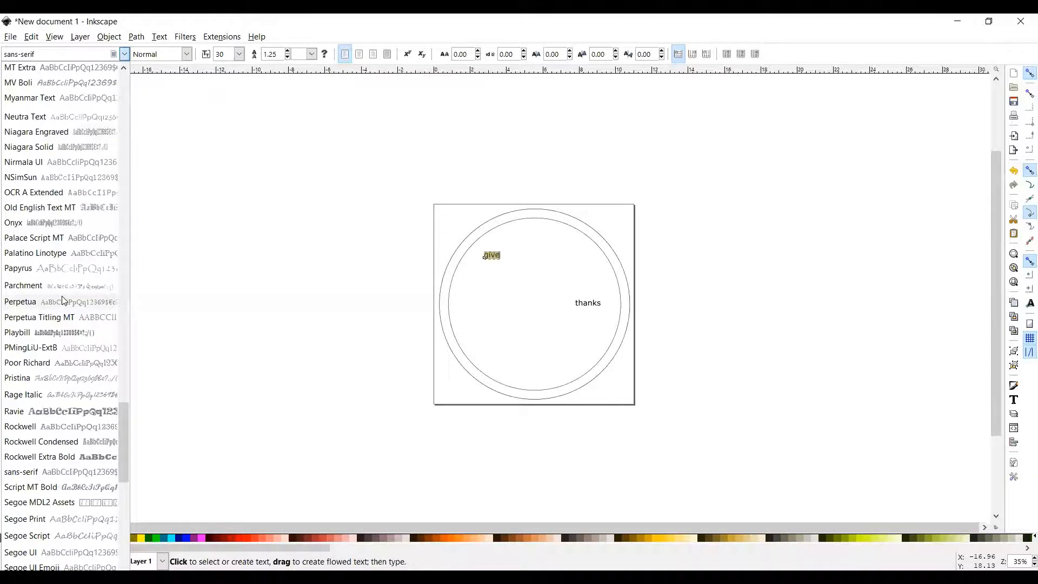
scroll(63, 300, "down", 3)
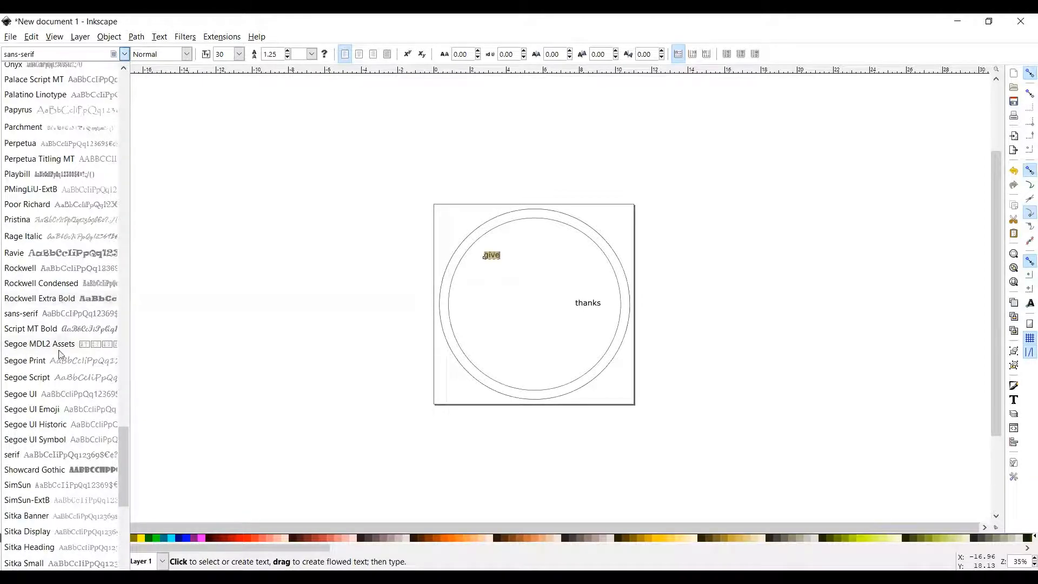
scroll(58, 324, "down", 2)
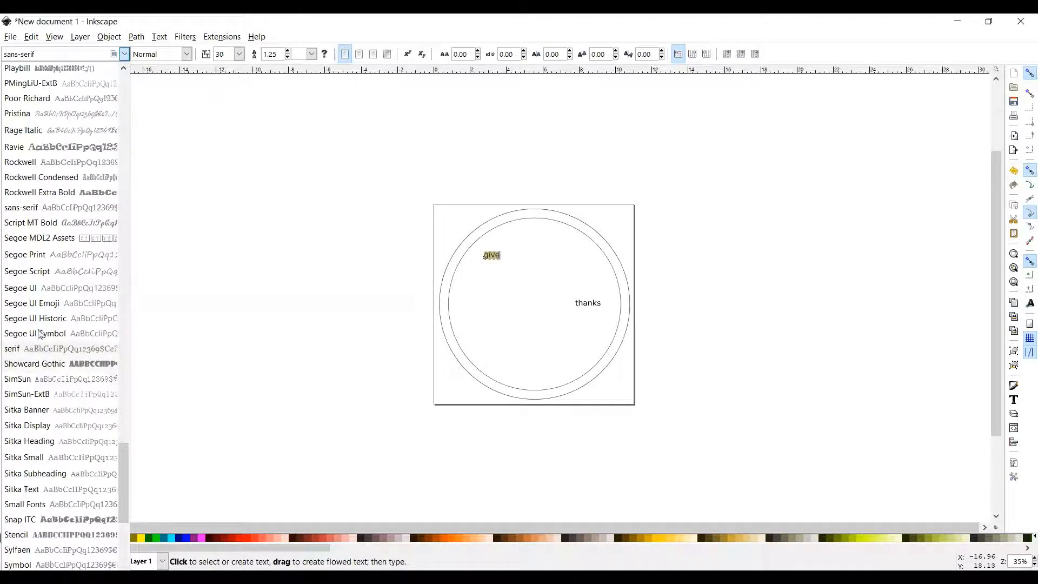
scroll(47, 378, "down", 1)
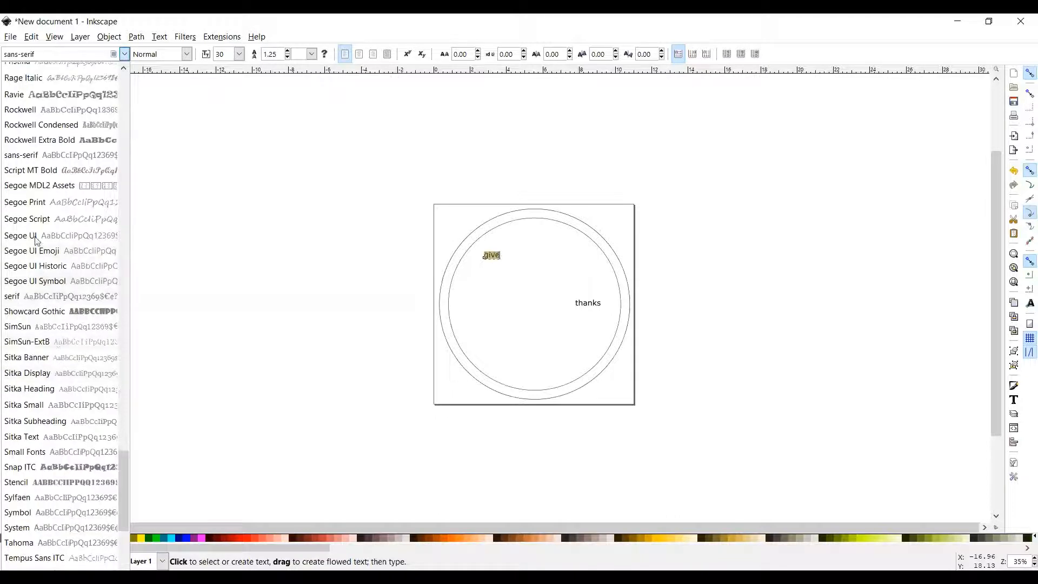
left_click(30, 171)
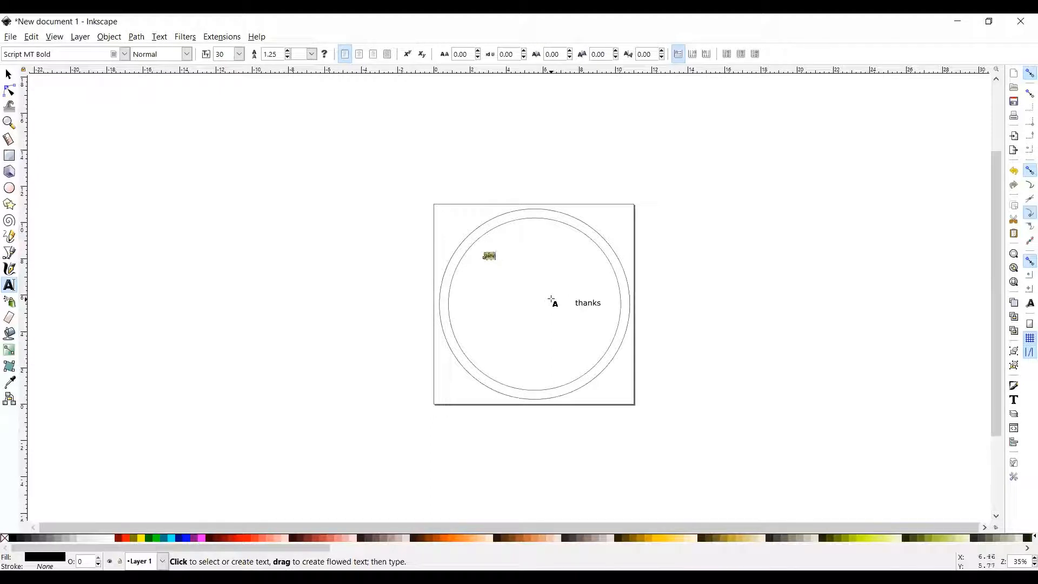
Change the 'thanks' text to the Script MT Bold typeface, matching 'give'
double_click(581, 303)
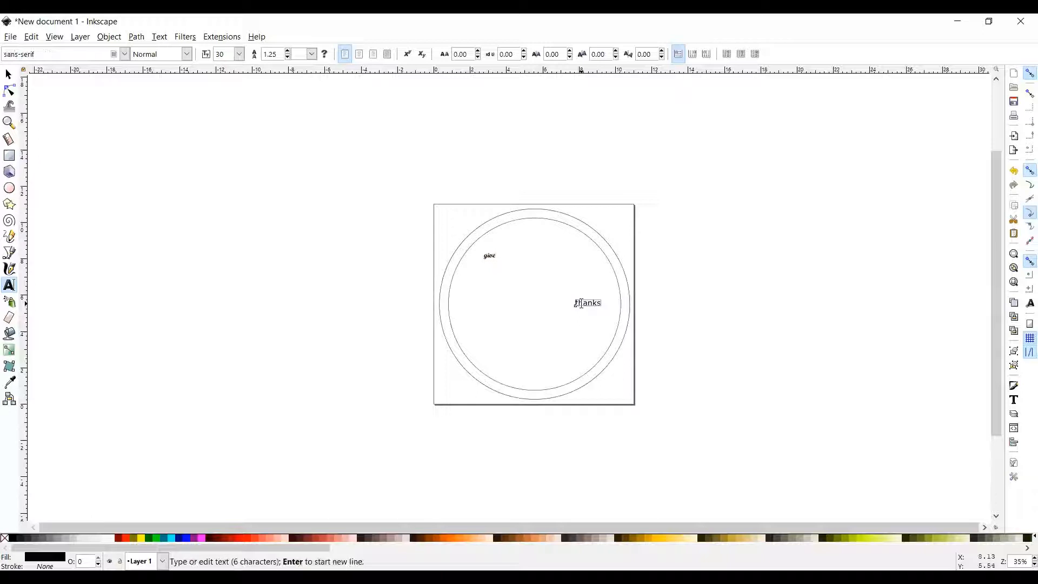
left_click(124, 54)
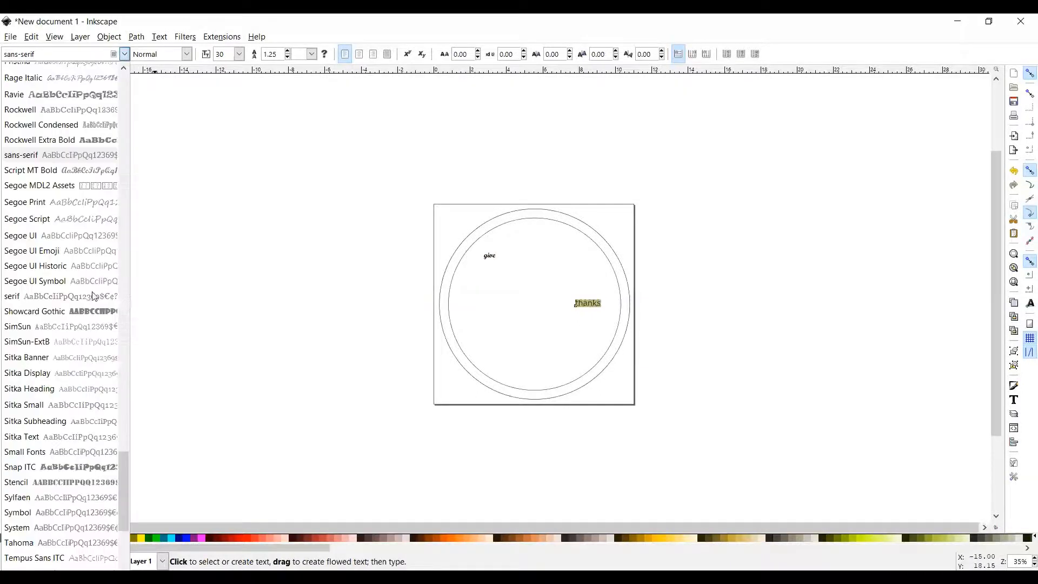
left_click(52, 178)
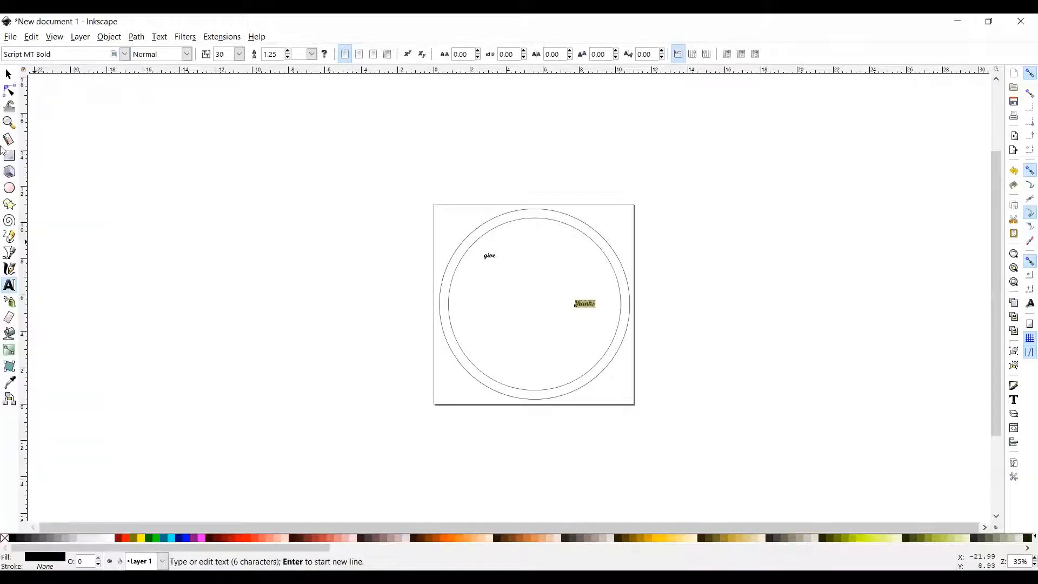
left_click(11, 77)
left_click(545, 388)
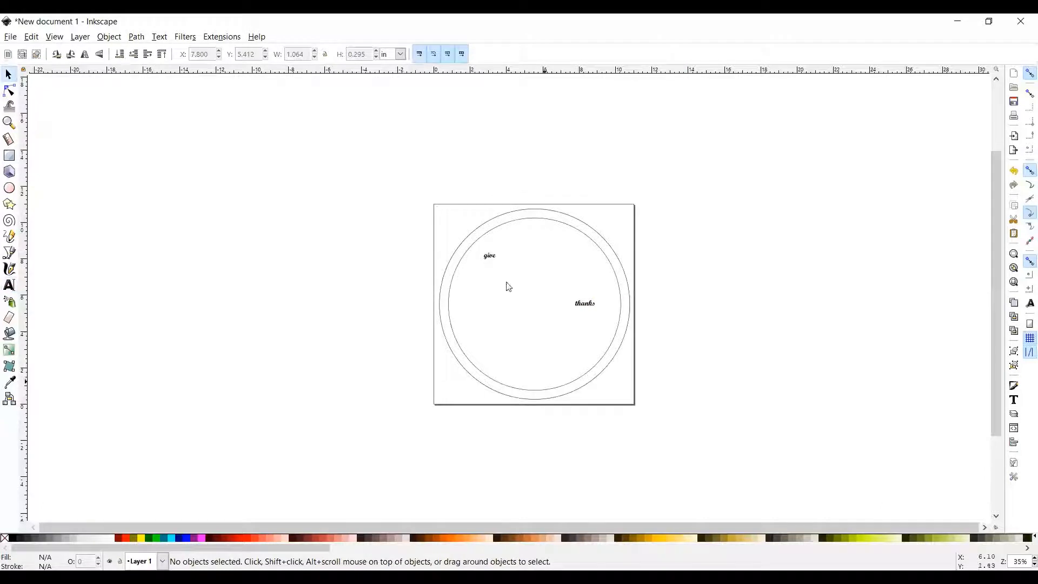
Move 'thanks' left inside the circle and undo a distorted free resize of it
left_click(585, 306)
left_click_drag(585, 307, 486, 303)
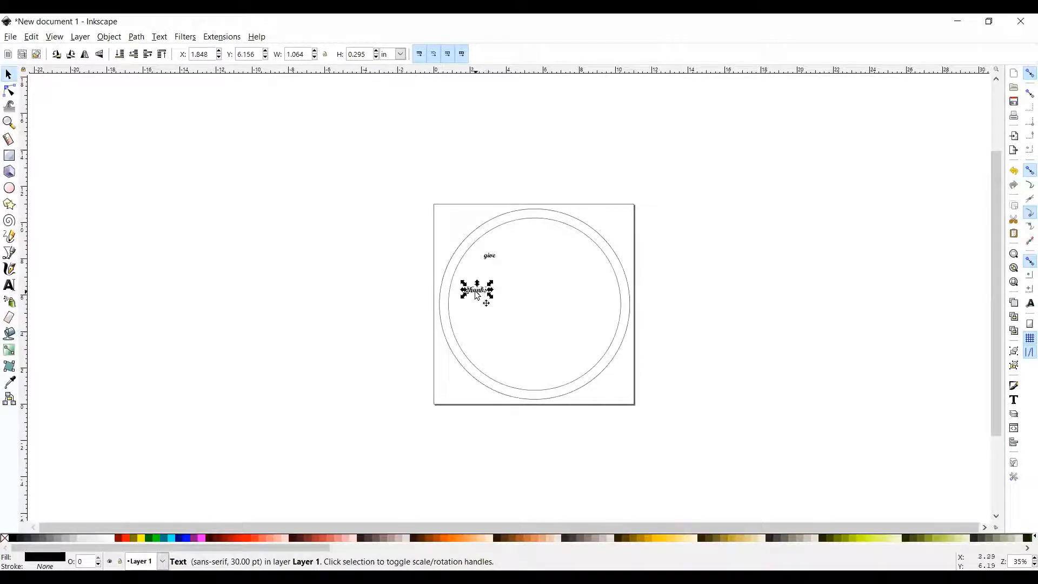
left_click(483, 318)
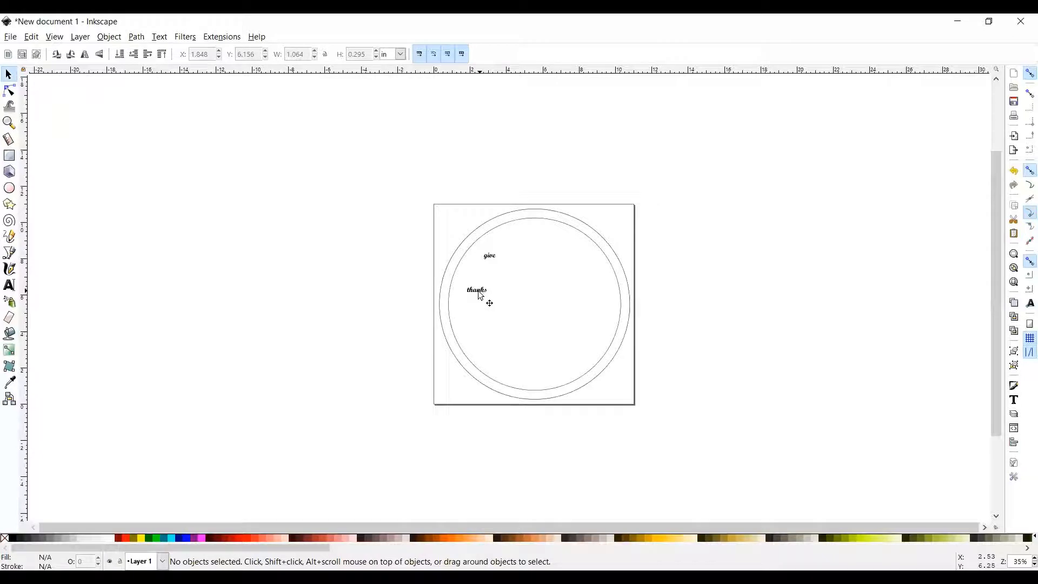
left_click(479, 292)
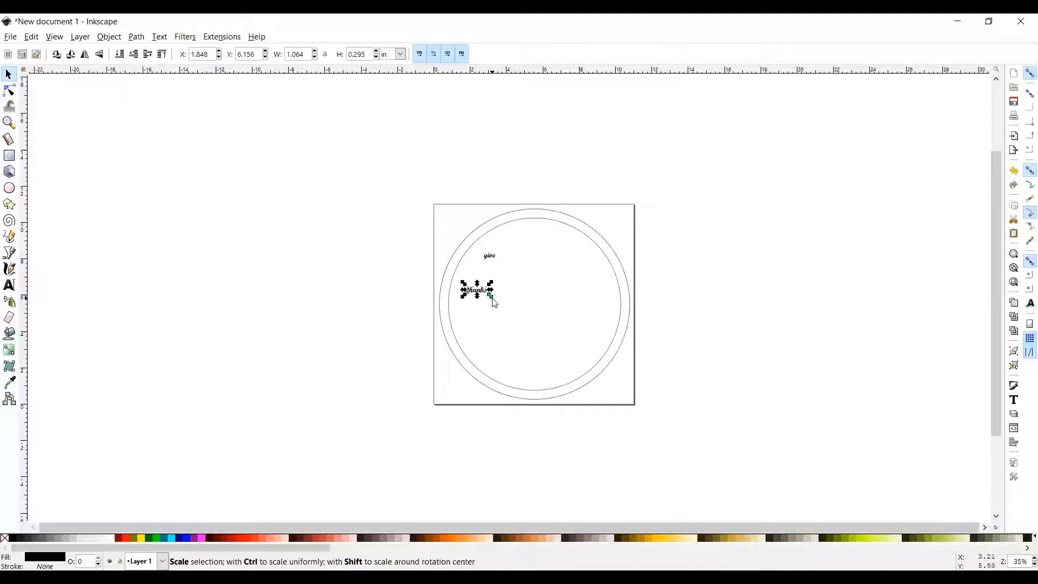
mouse_move(492, 302)
left_mouse_down()
mouse_move(661, 397)
mouse_move(599, 341)
left_mouse_up()
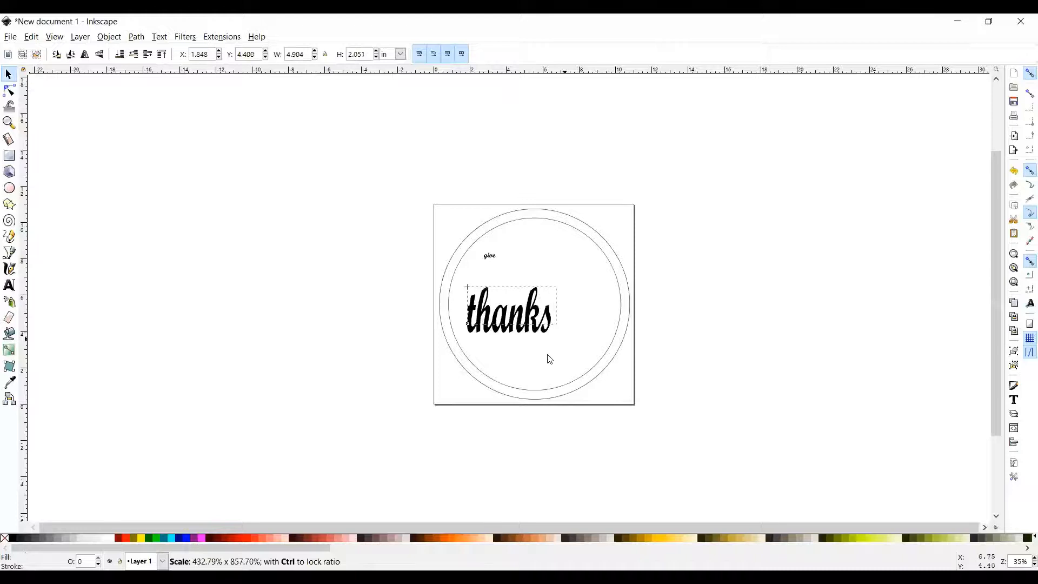
mouse_move(598, 340)
left_mouse_down()
mouse_move(578, 356)
mouse_move(530, 323)
mouse_move(591, 372)
mouse_move(610, 372)
left_mouse_up()
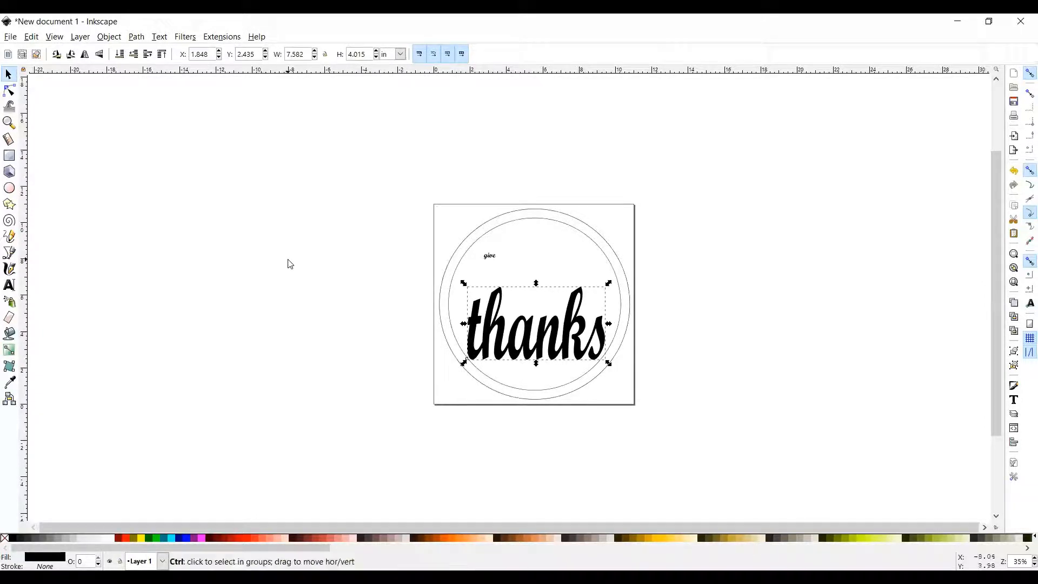
key("ctrl+z")
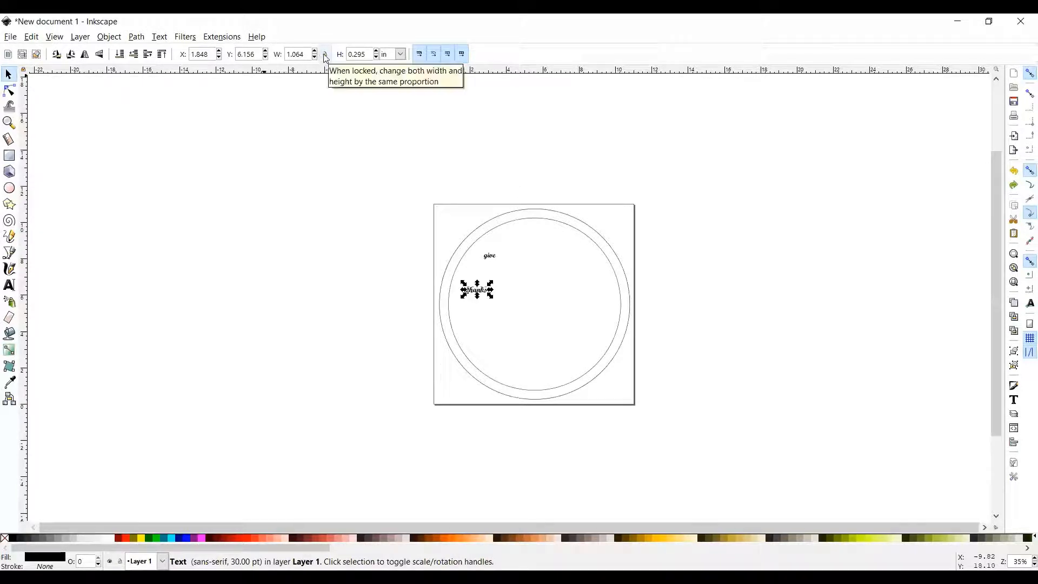
With the W/H ratio locked, scale 'thanks' up proportionally to span the circle's middle
left_click(325, 54)
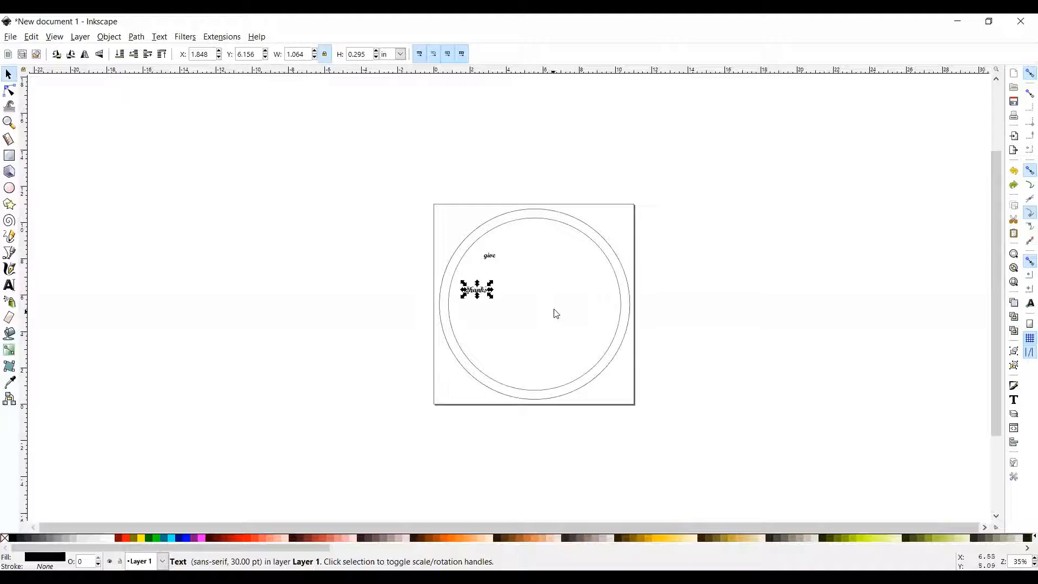
left_click_drag(491, 299, 659, 406)
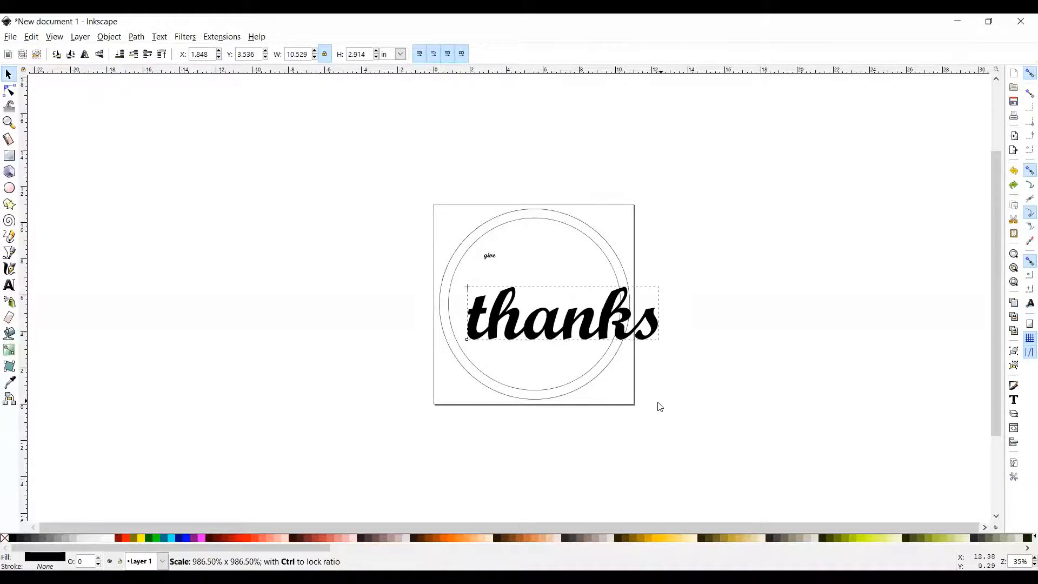
left_click_drag(572, 337, 544, 309)
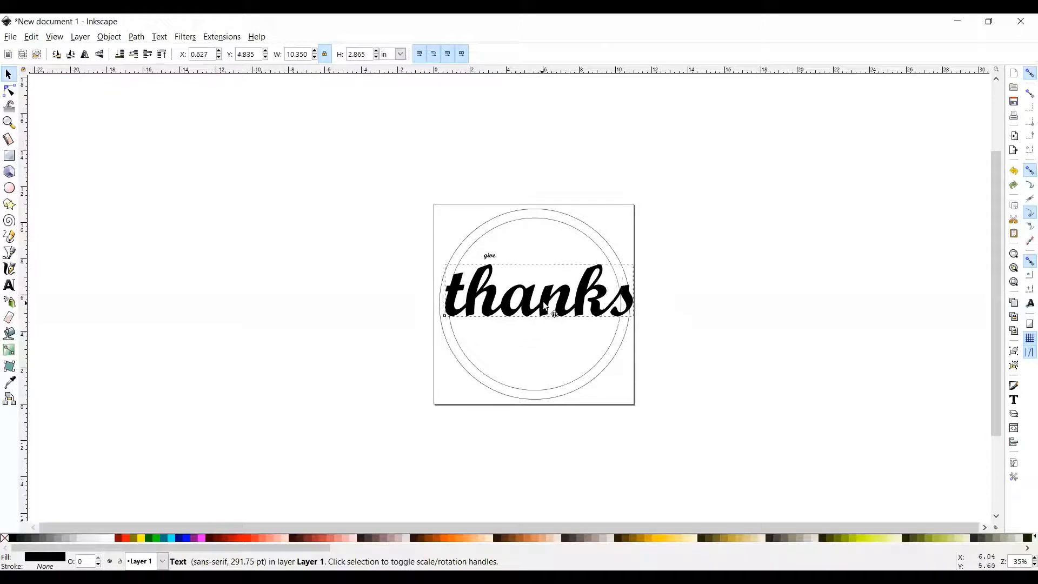
left_click_drag(636, 318, 626, 319)
left_click_drag(515, 283, 518, 286)
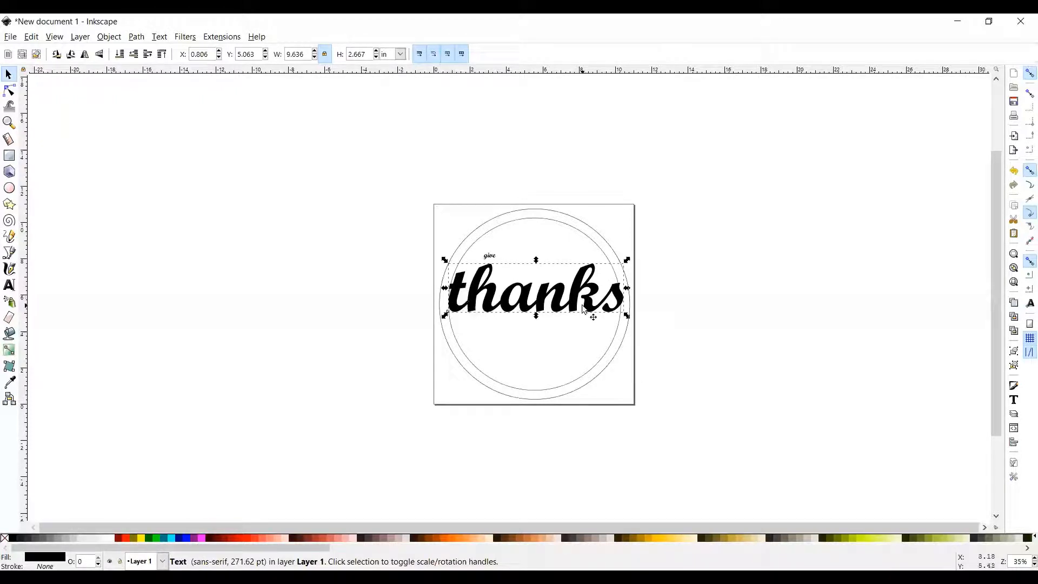
Set the font size of 'thanks' to 275
double_click(529, 300)
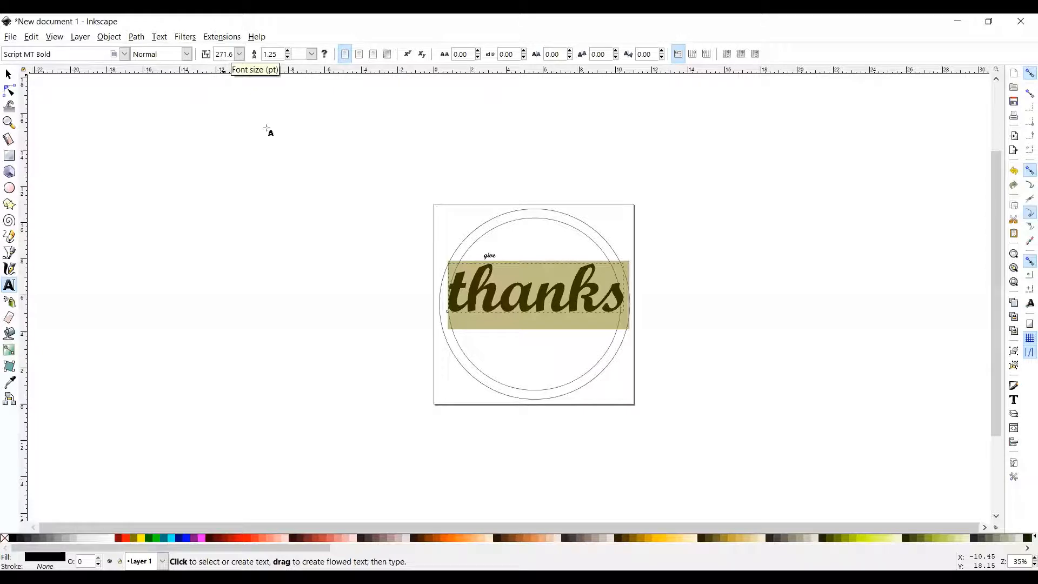
double_click(222, 53)
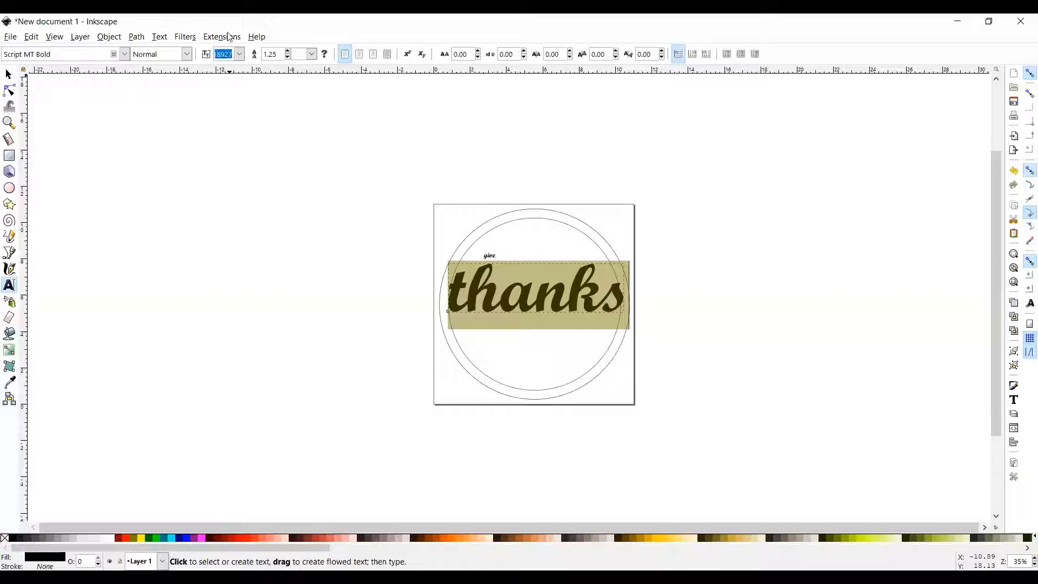
key("BackSpace")
type("75")
key("Return")
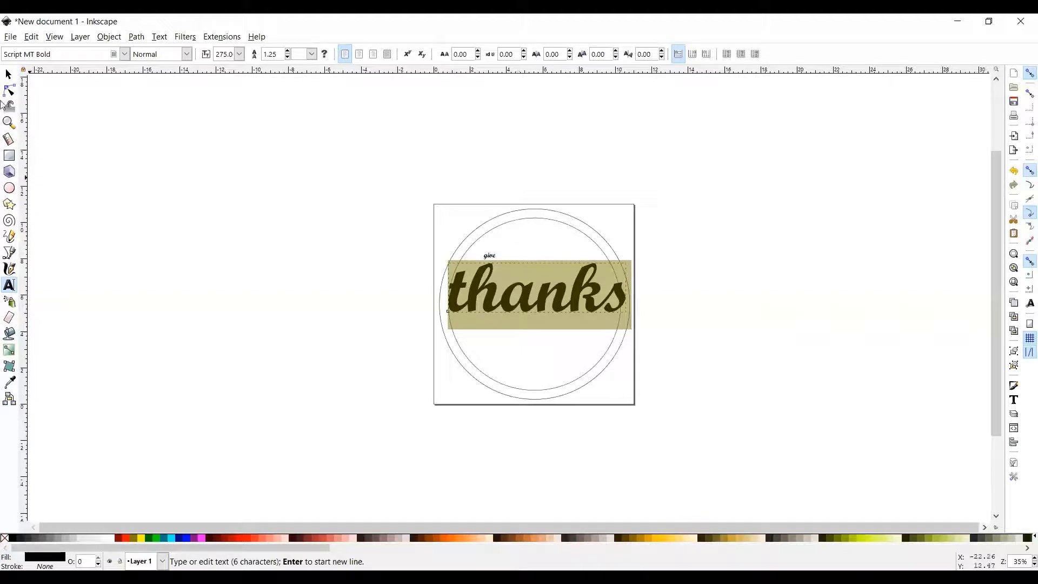
Finish editing and select the small 'give' text with rotation handles
left_click(8, 74)
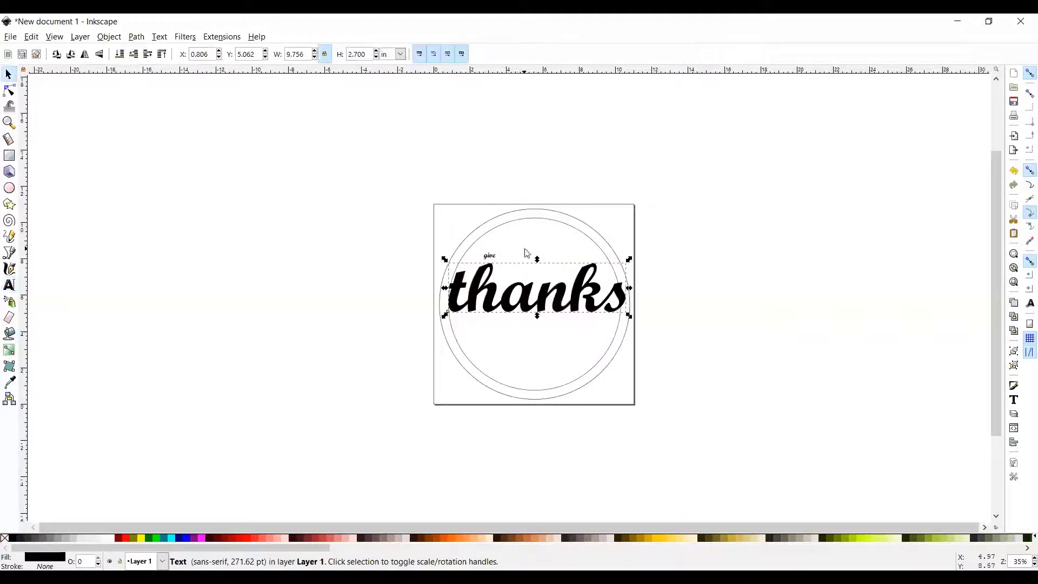
left_click(489, 257)
left_click(492, 259)
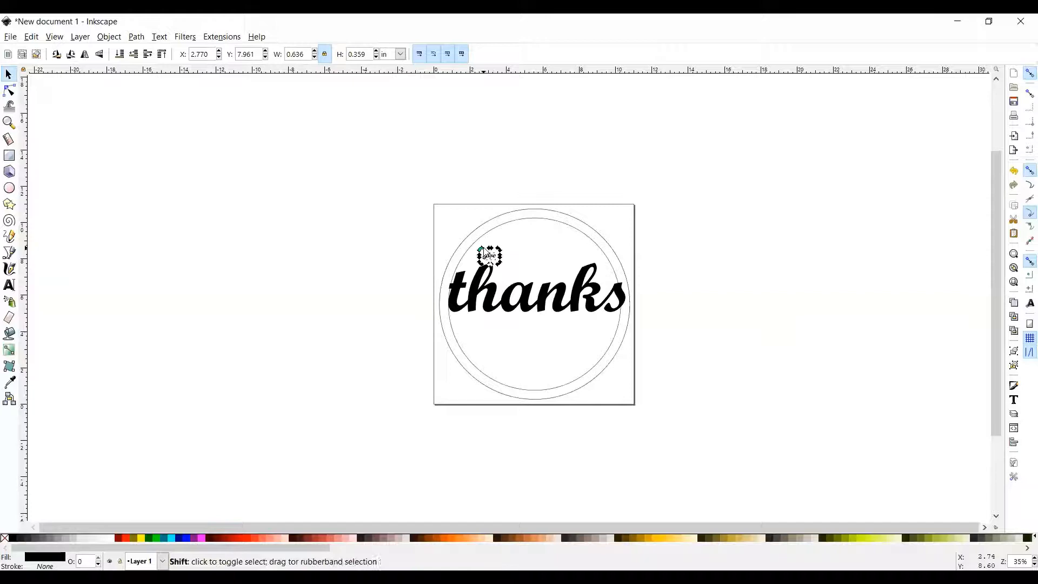
Zoom in and select all the letters of 'give' for editing
key("plus")
left_click(525, 241)
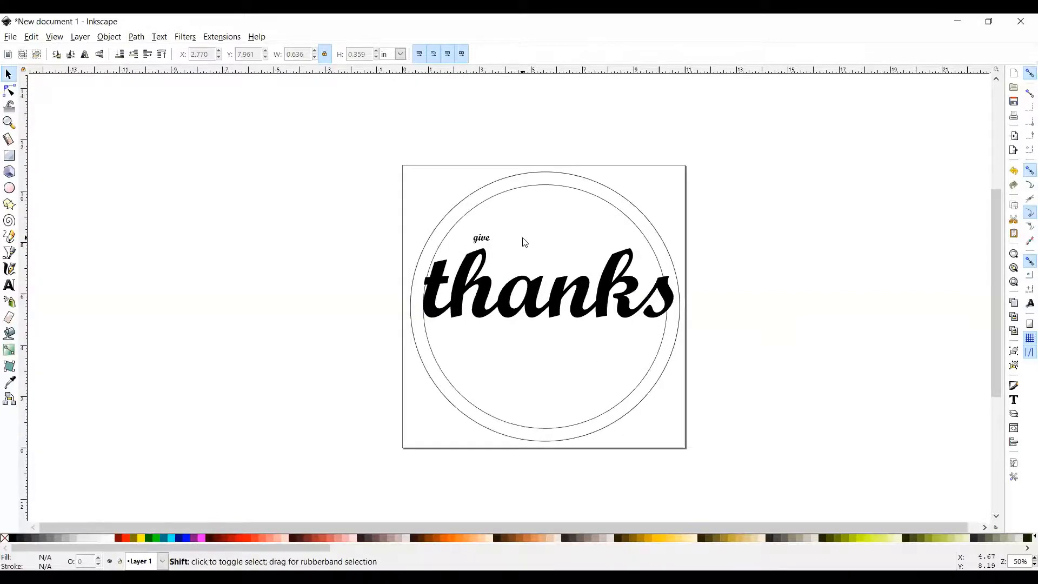
scroll(524, 242, "up", 5)
scroll(408, 153, "up", 1)
double_click(429, 172)
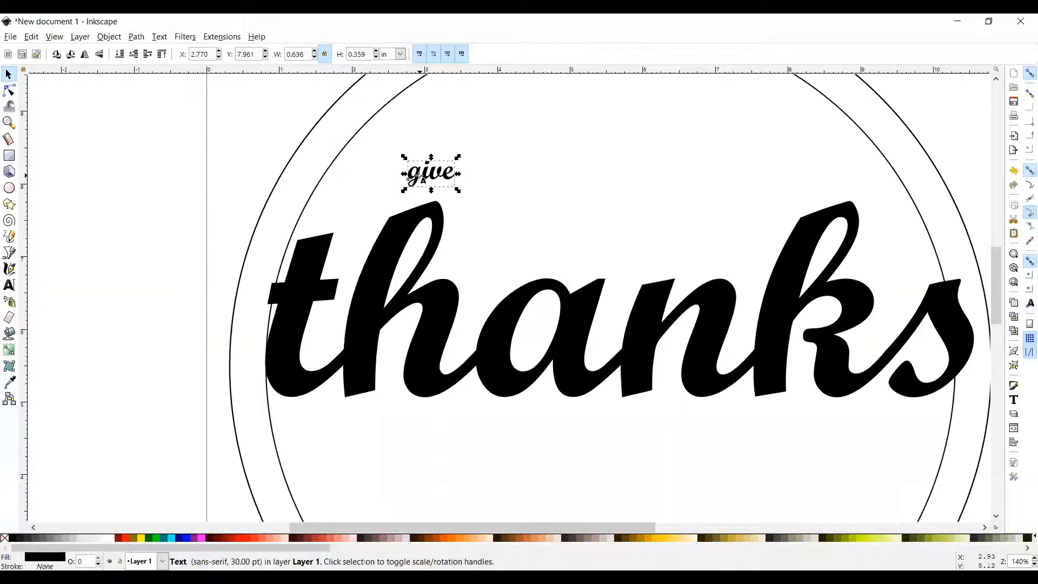
double_click(438, 172)
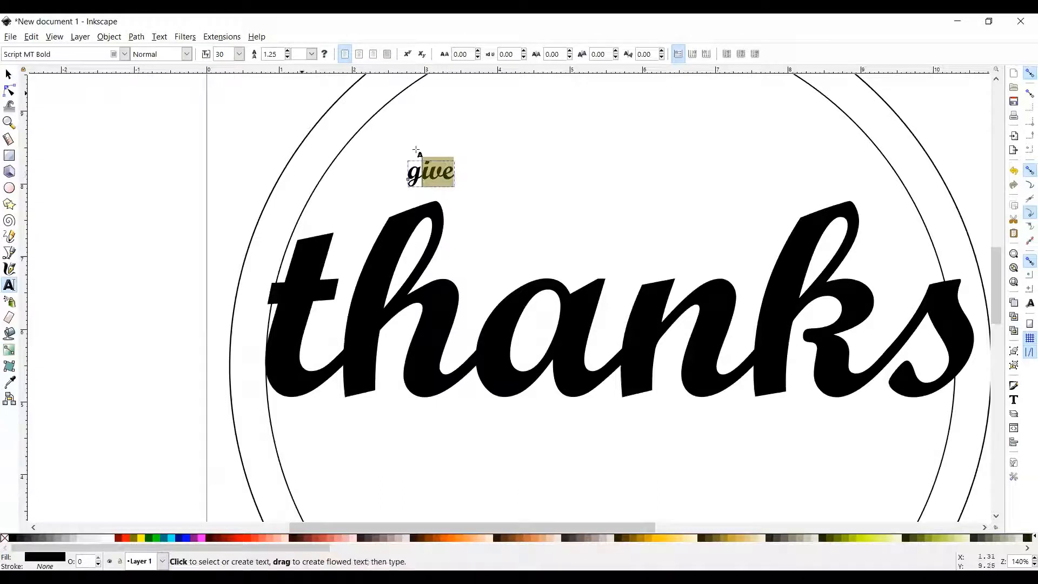
left_click(445, 172)
left_click_drag(409, 174, 461, 181)
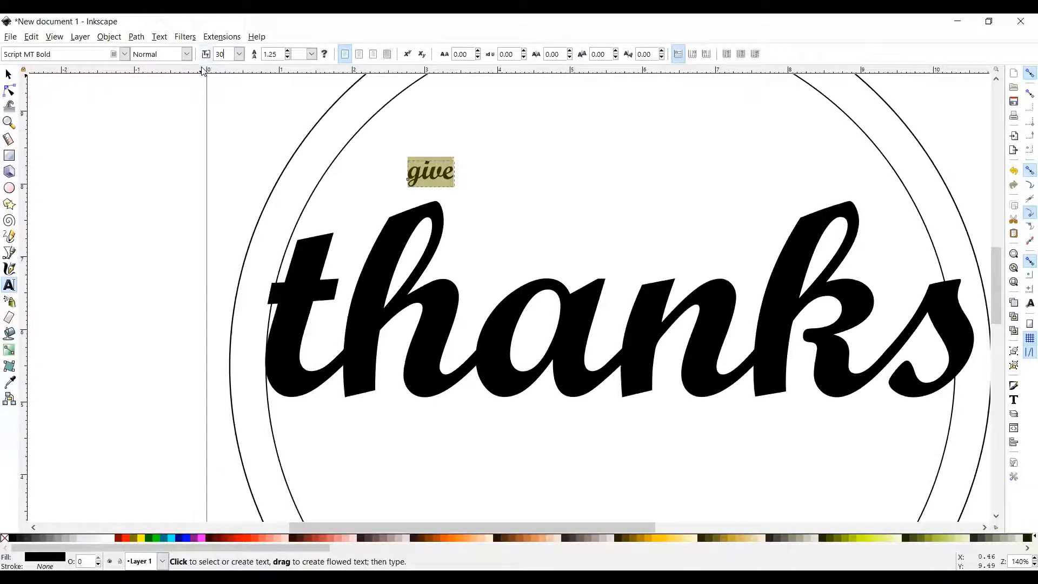
Set the font size of 'give' to 275 so it fills the ring's upper half
key("BackSpace")
key("BackSpace")
type("2")
type("75")
key("Return")
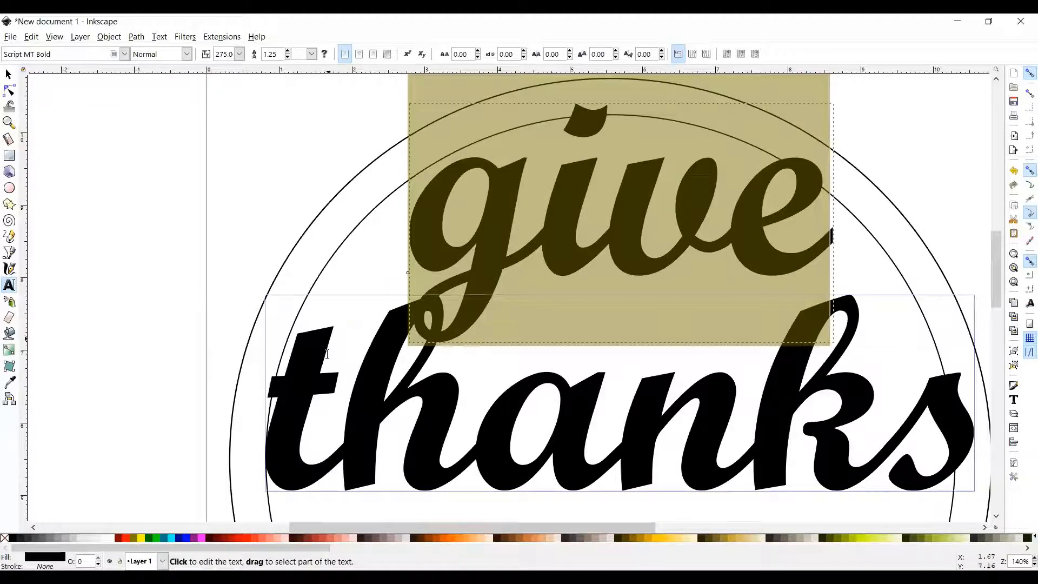
left_click(9, 75)
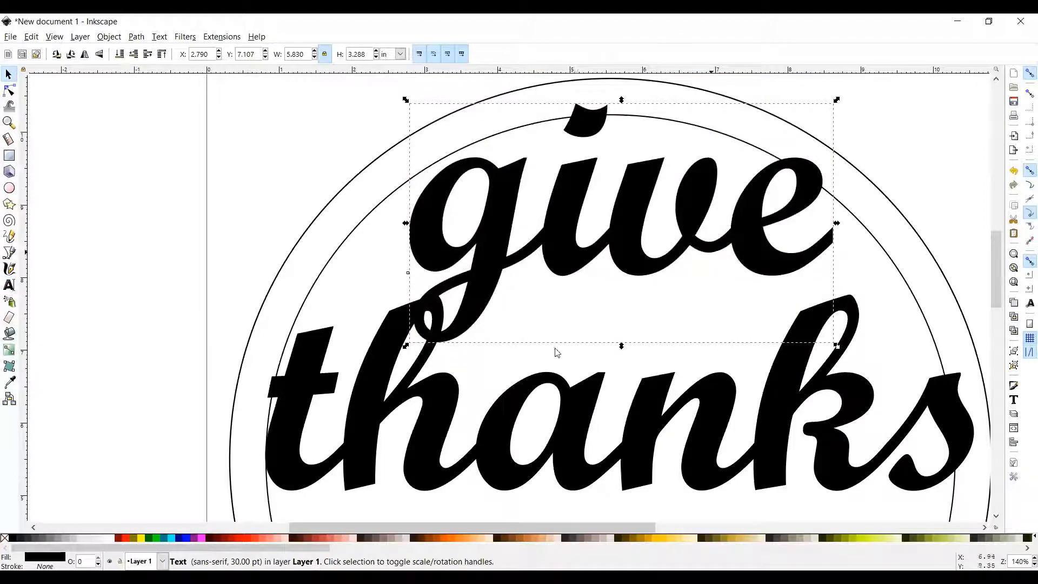
In Fill and Stroke, give 'give' a flat-colour stroke and no fill, leaving it a hollow outline
left_click(560, 277)
left_click(109, 36)
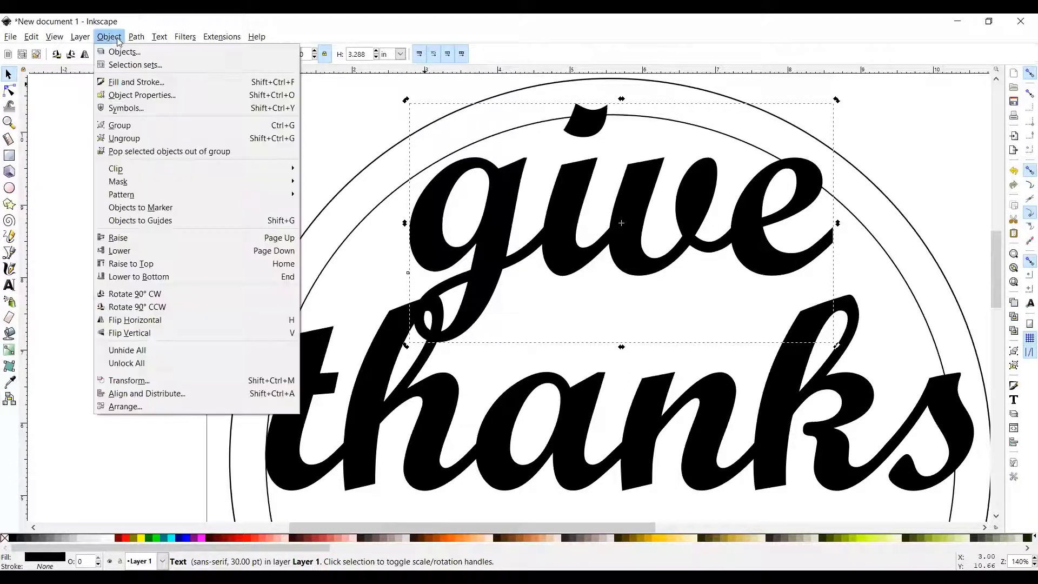
left_click(131, 82)
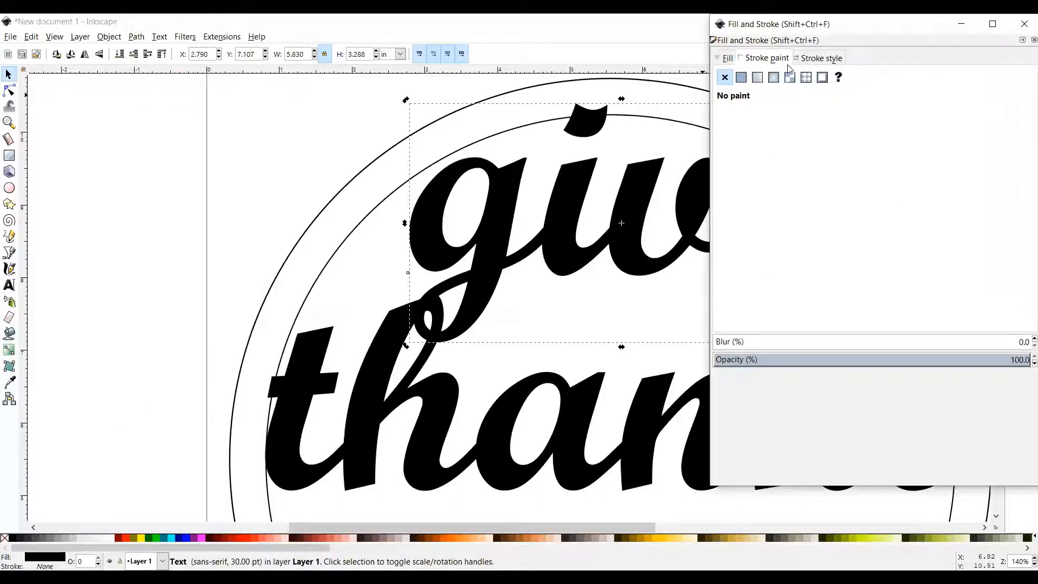
left_click(741, 78)
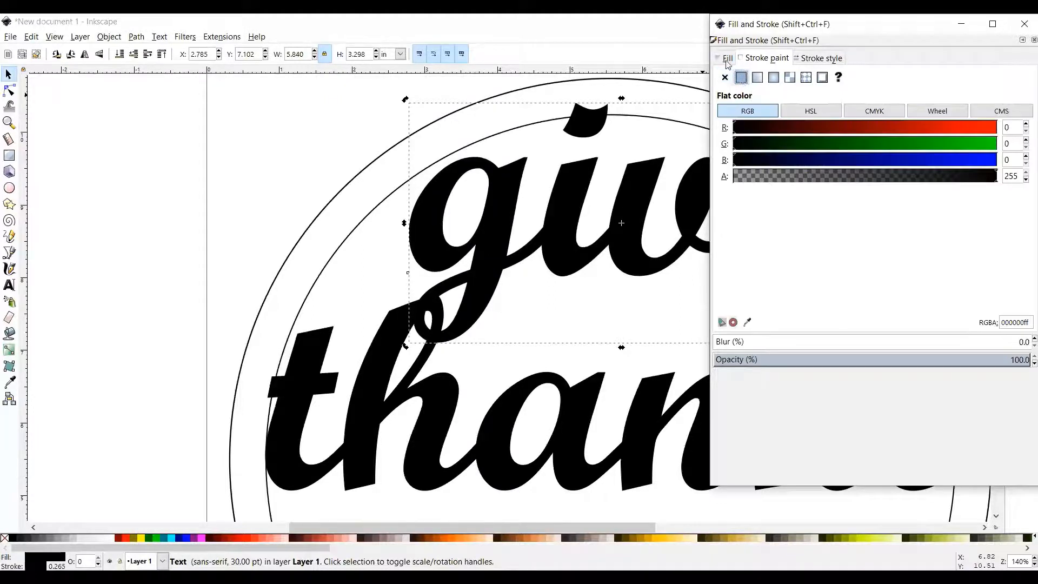
left_click(728, 59)
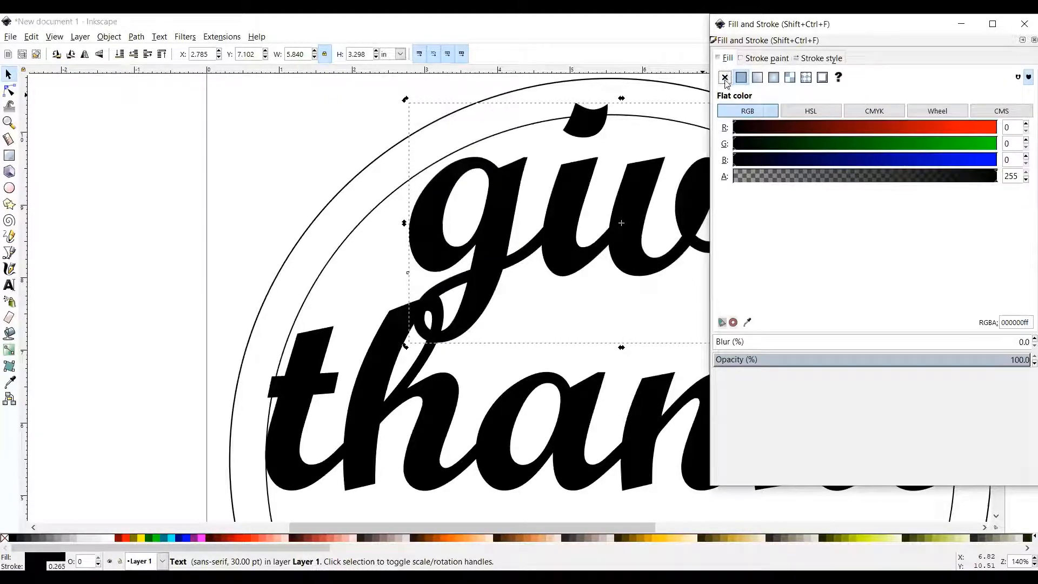
left_click(724, 77)
left_click(506, 200)
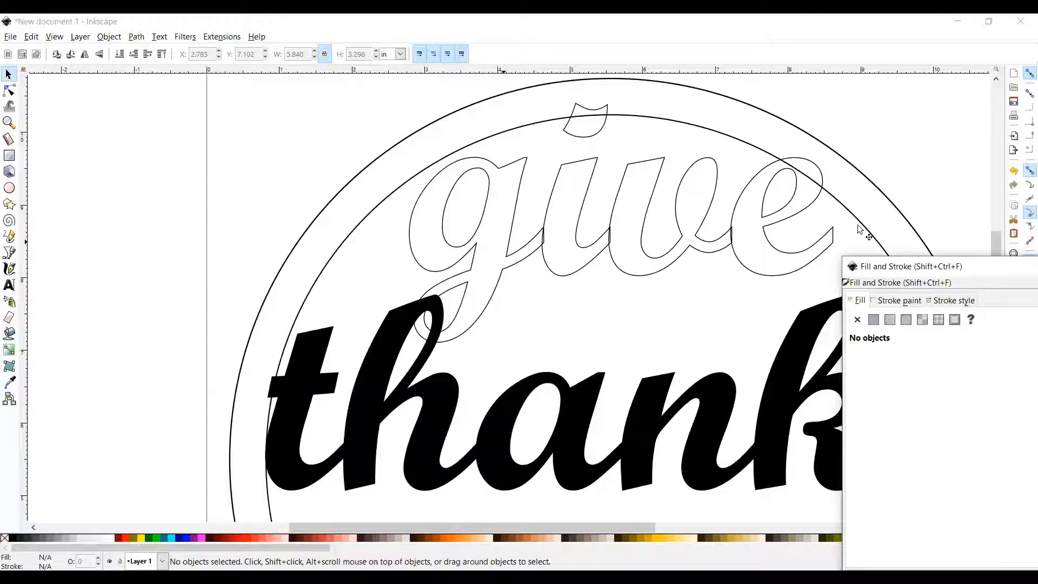
left_click_drag(975, 267, 709, 186)
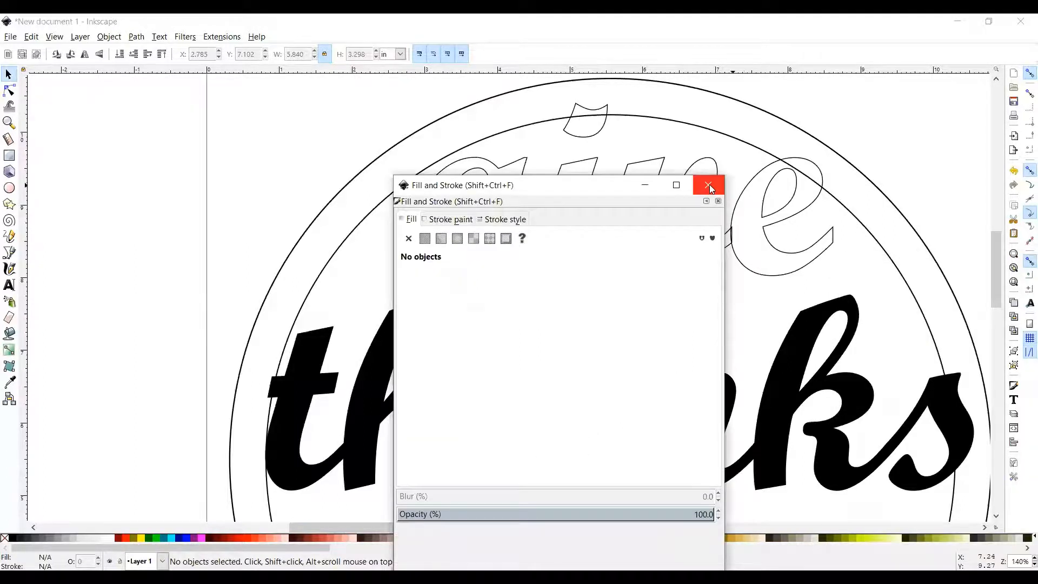
Close Fill and Stroke and merge the 'give' lettering into one path with Path > Union
left_click(710, 186)
left_click(487, 278)
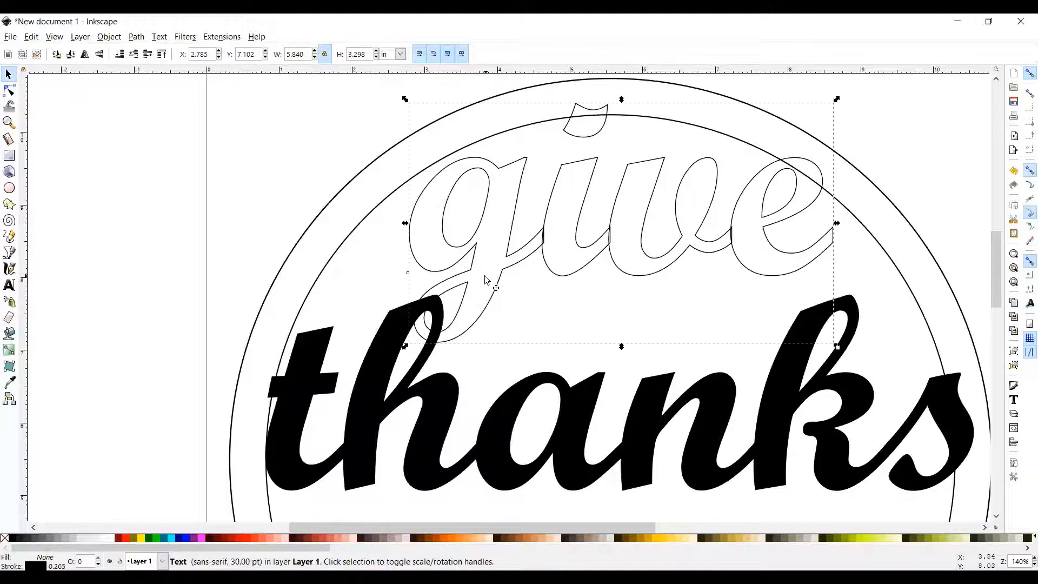
left_click(137, 37)
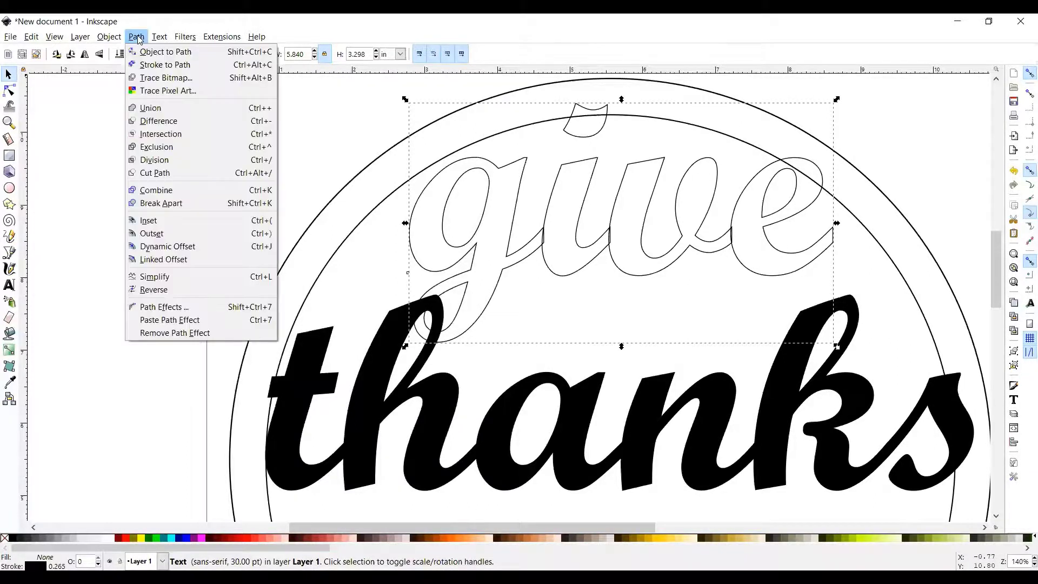
left_click(150, 111)
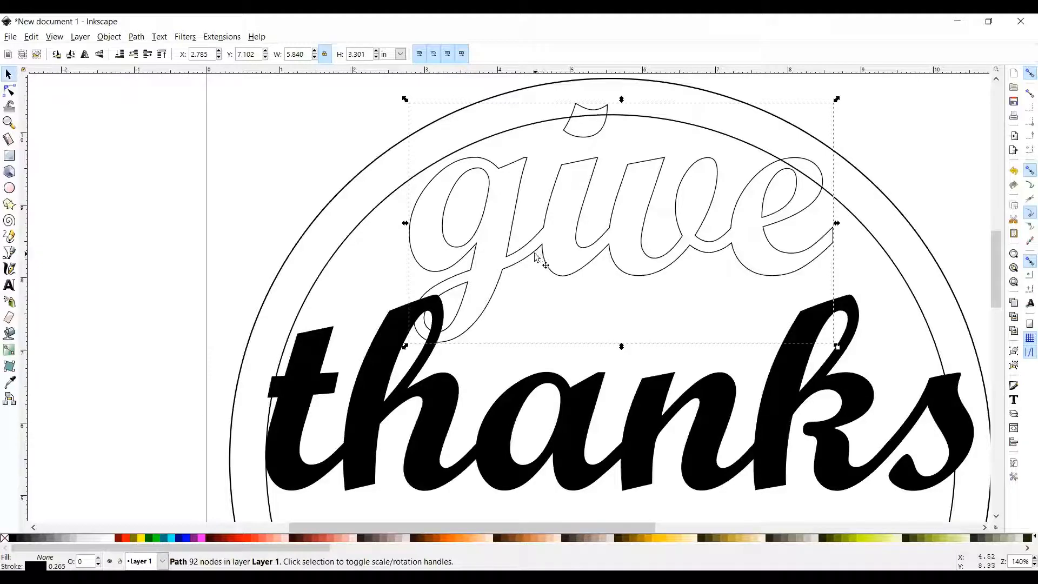
scroll(558, 267, "down", 1)
scroll(559, 267, "down", 1)
scroll(560, 268, "down", 1)
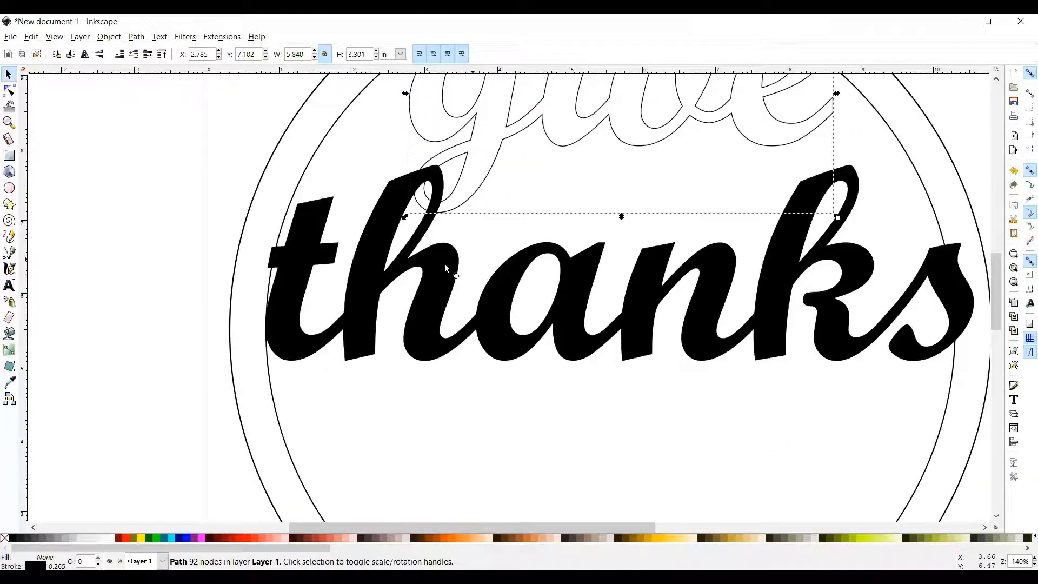
Give 'thanks' no fill and a flat black stroke in Fill and Stroke
left_click(445, 263)
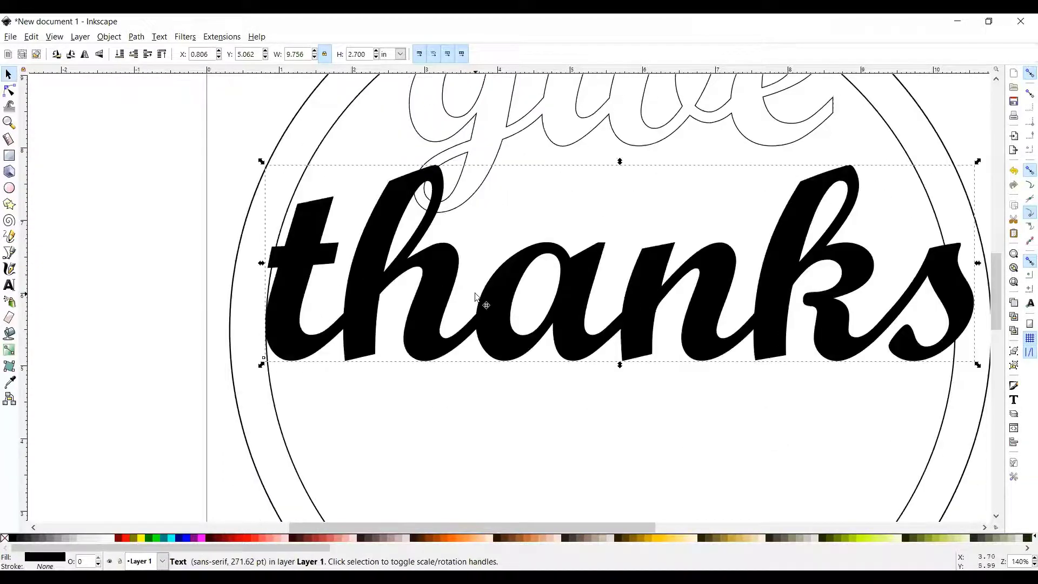
left_click(109, 37)
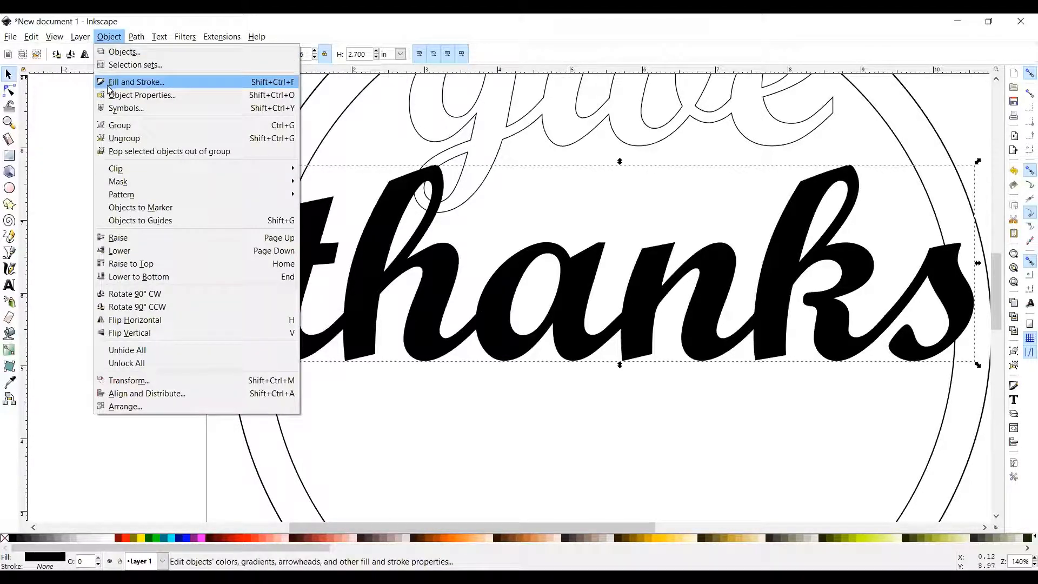
key("Return")
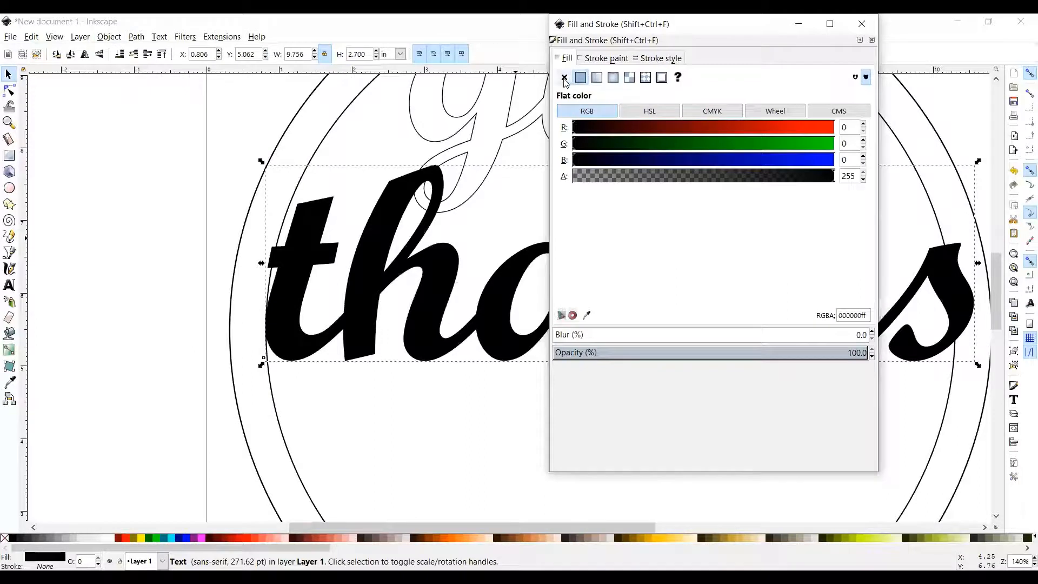
left_click(566, 77)
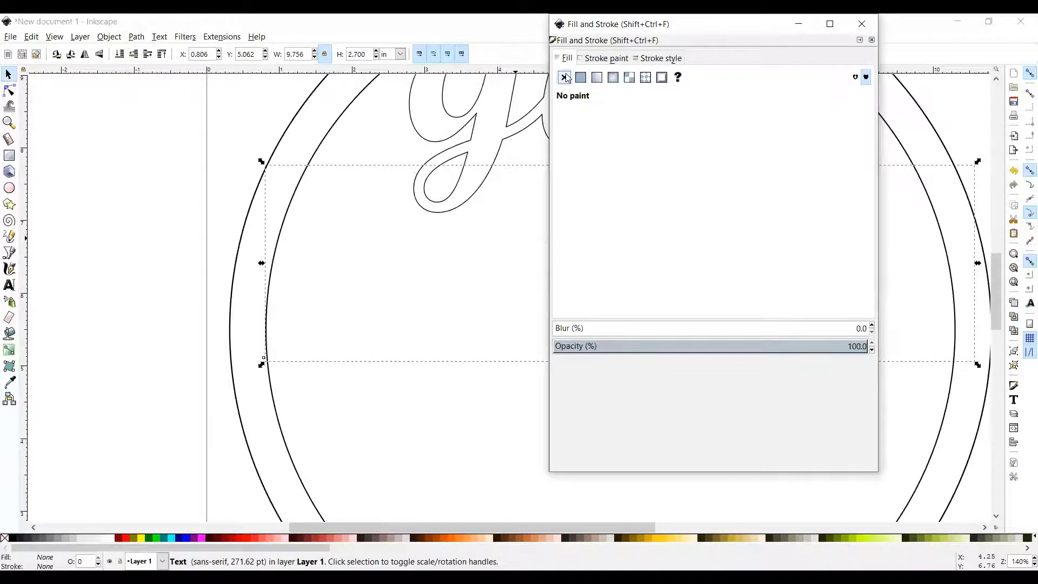
left_click(603, 59)
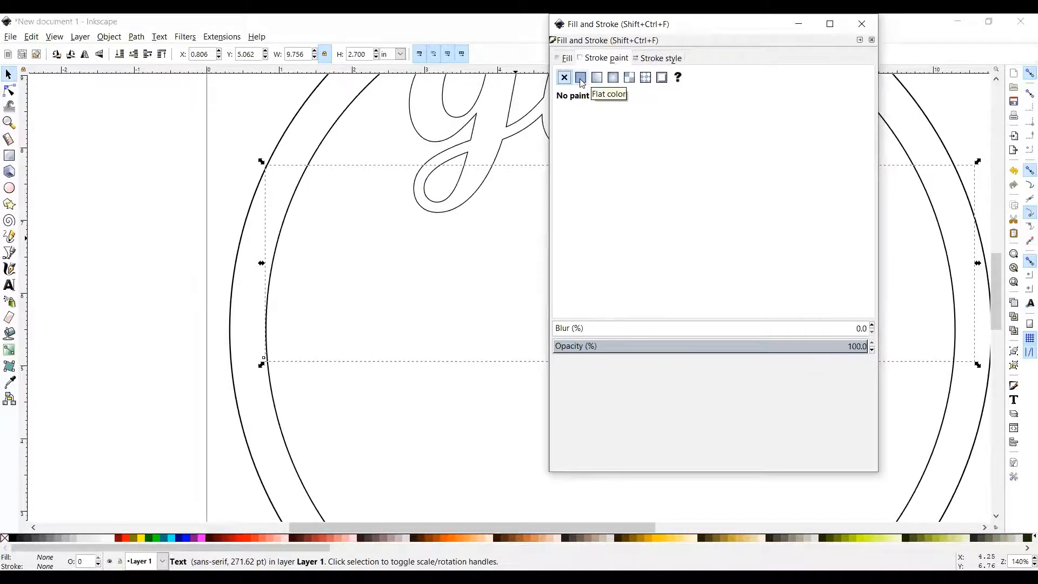
left_click(581, 79)
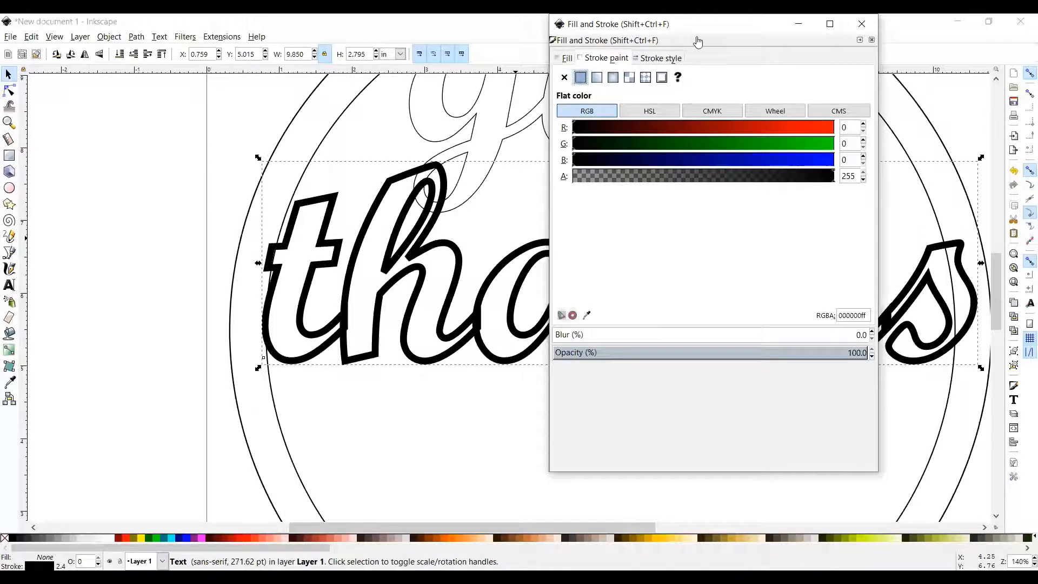
Set the stroke width of 'thanks' to 0.010 in and close the dialog
left_click_drag(698, 24, 828, 146)
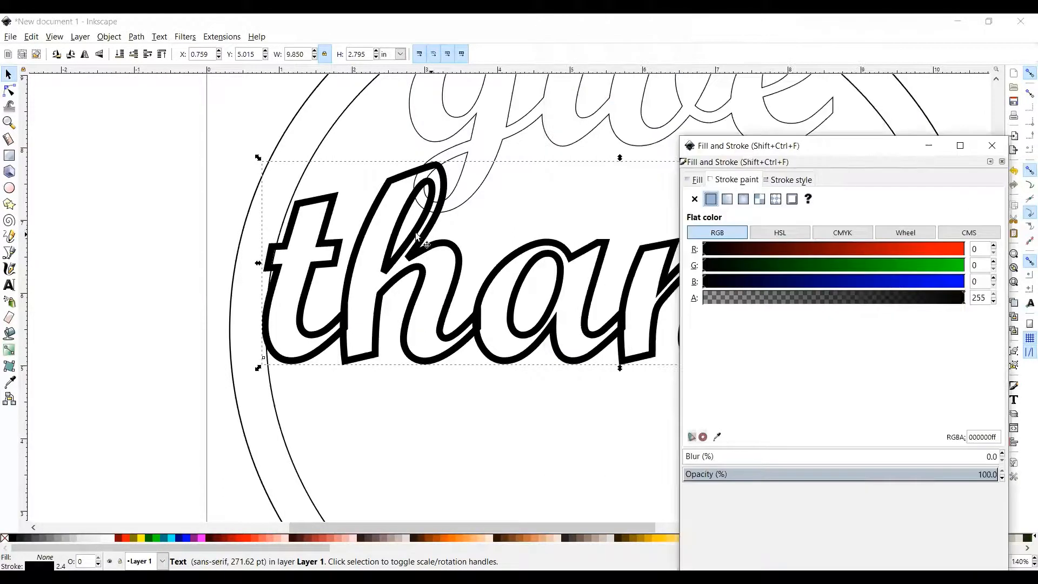
left_click(781, 180)
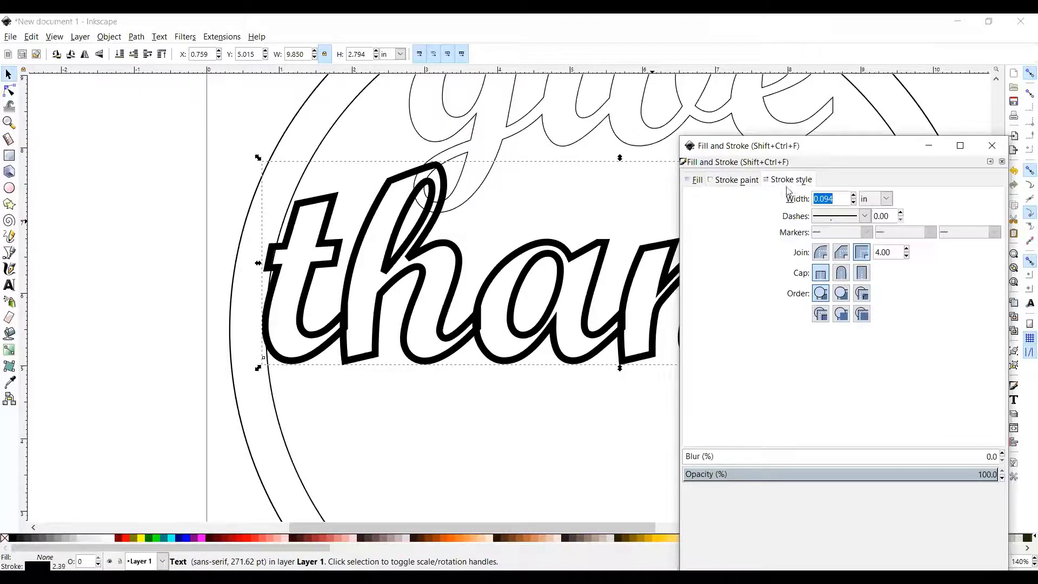
left_click(846, 198)
type("0.010")
key("Return")
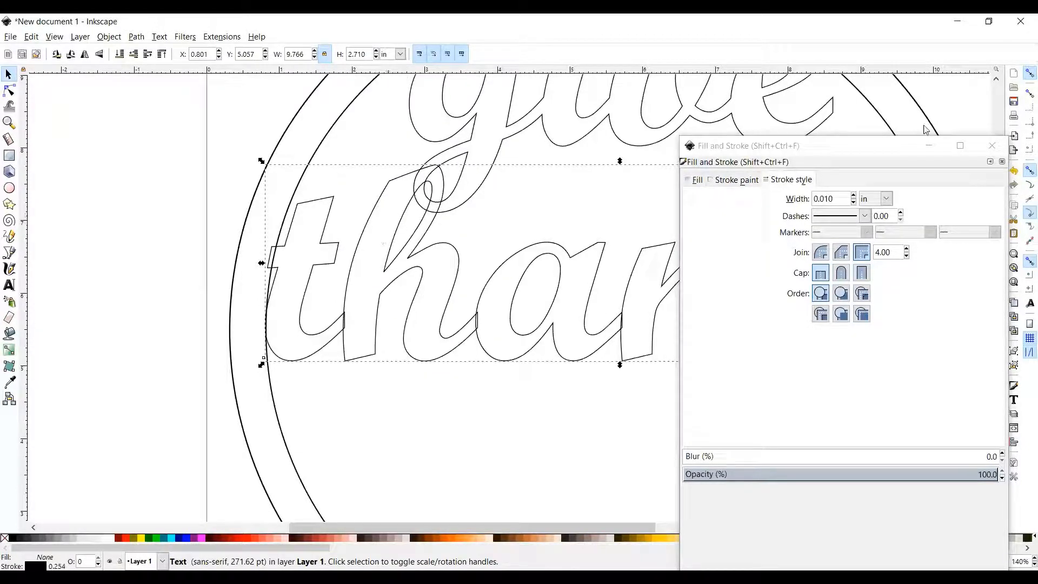
left_click(990, 145)
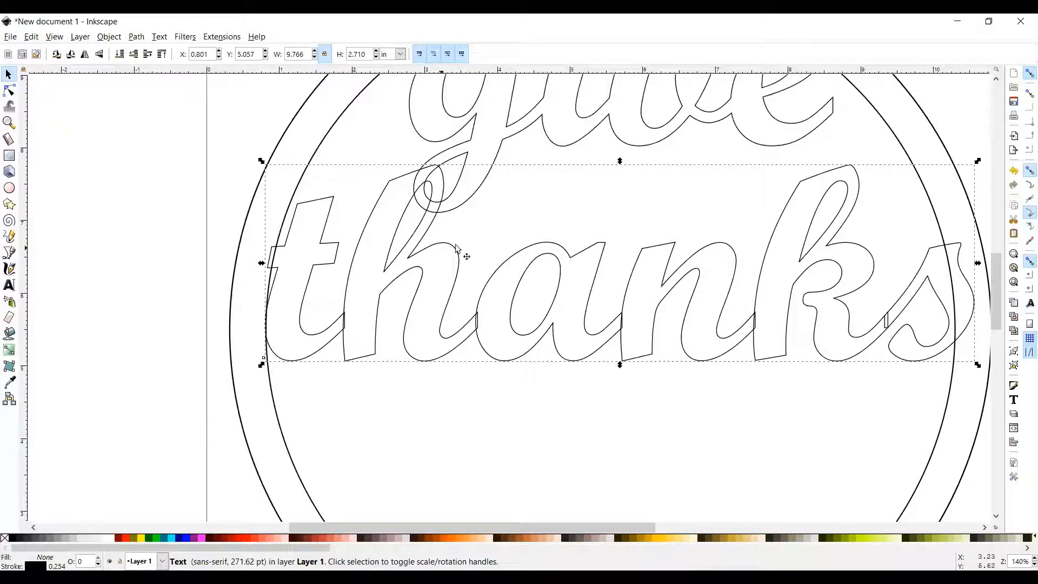
Convert the 'thanks' text to a path with Path > Object to Path
left_click(137, 37)
left_click(156, 111)
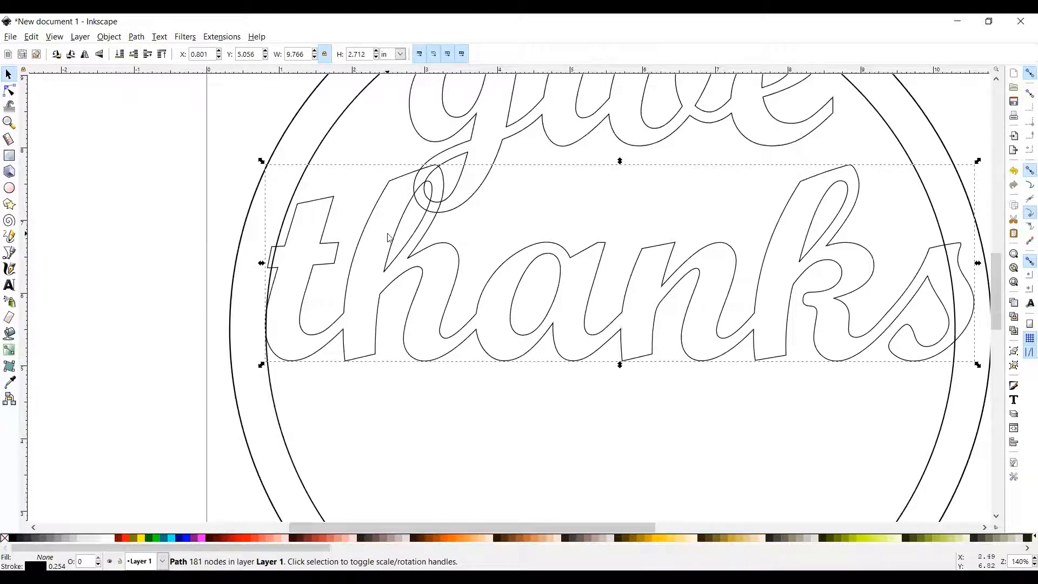
key("ctrl+plus")
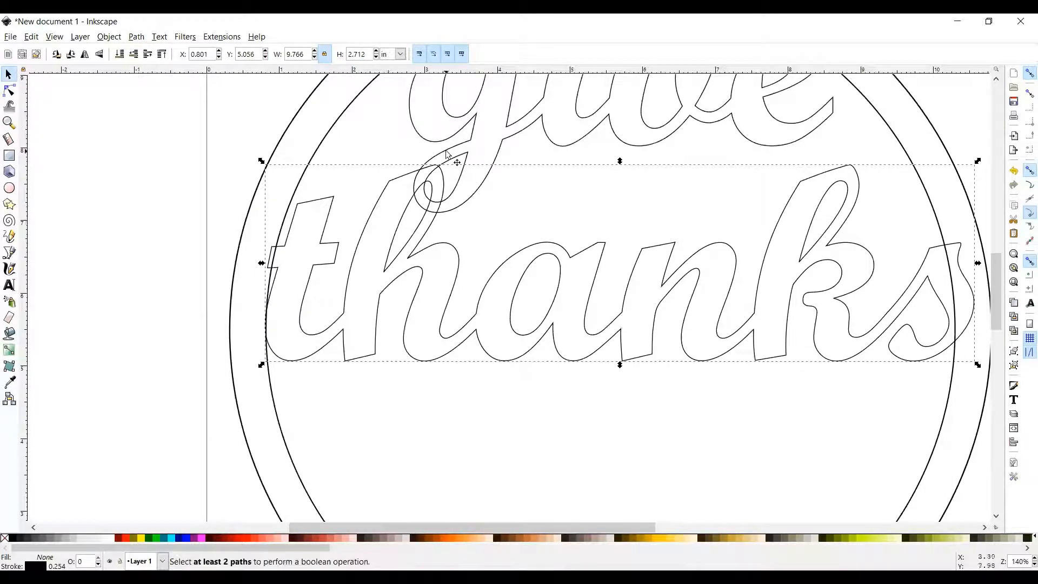
left_click(375, 408)
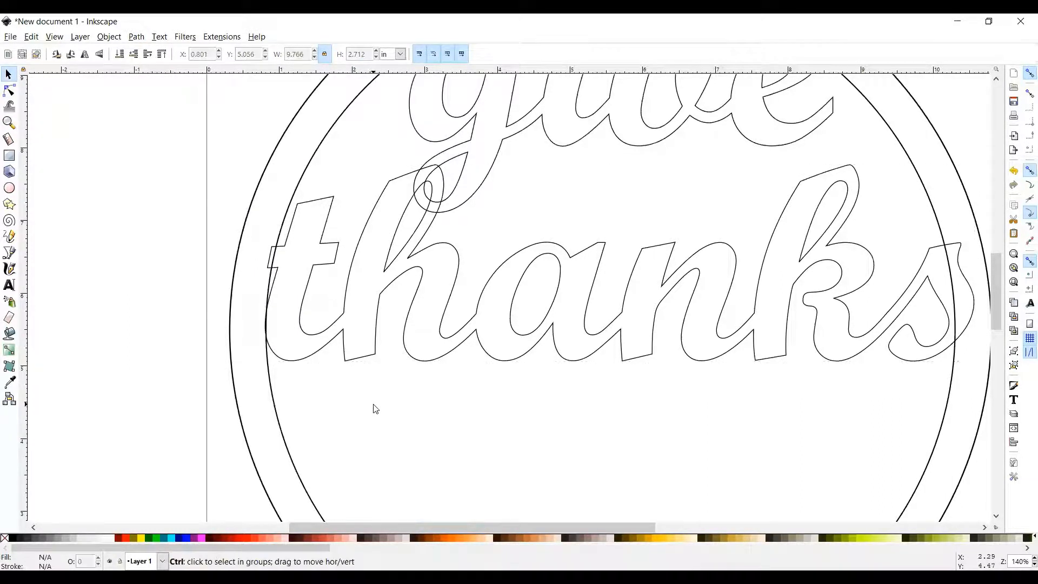
scroll(375, 408, "down", 2)
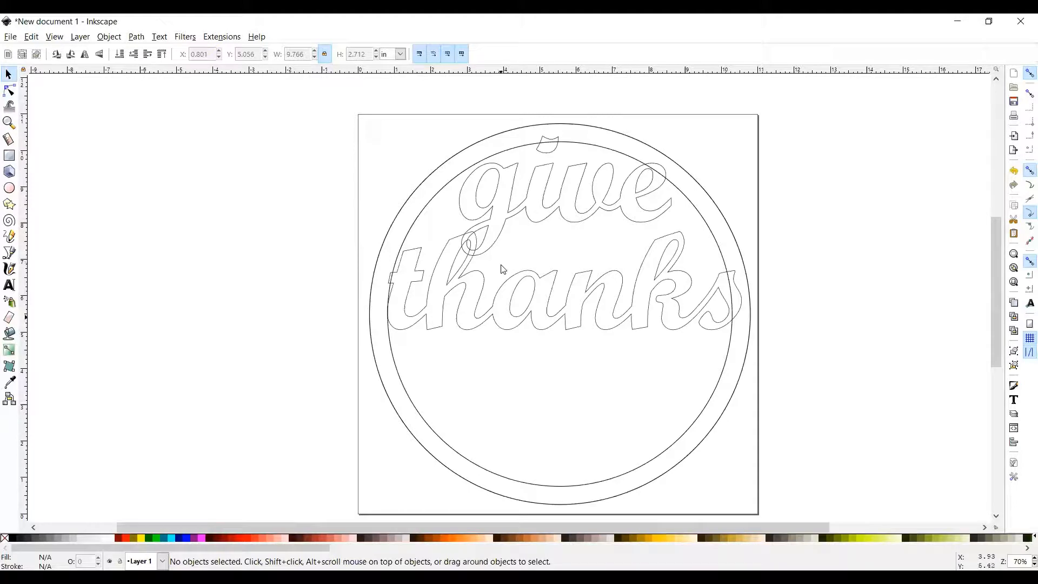
Tilt the 'give' outline slightly and nudge it left and down near the ring's top
left_click(586, 212)
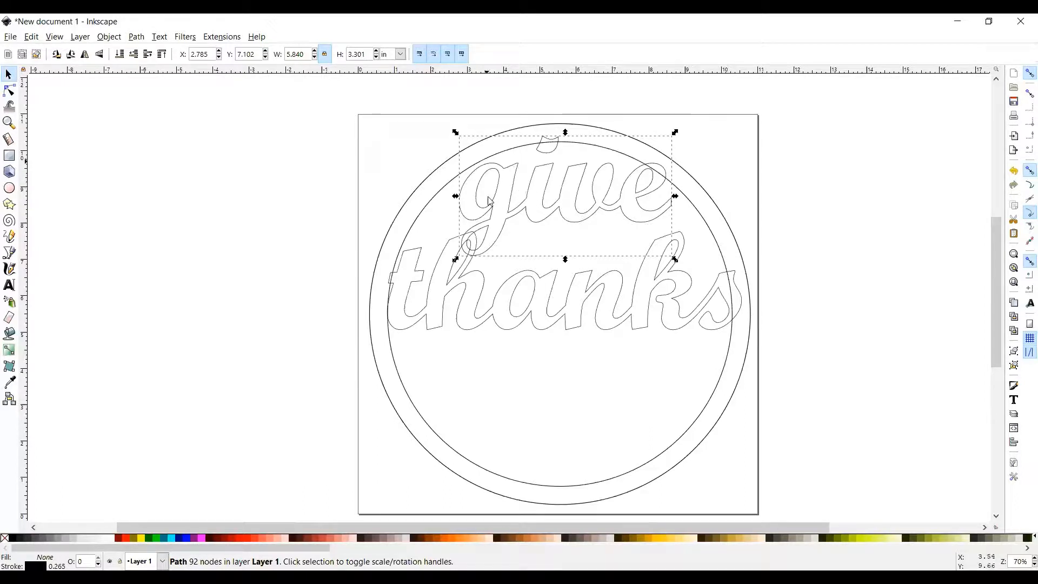
left_click(545, 213)
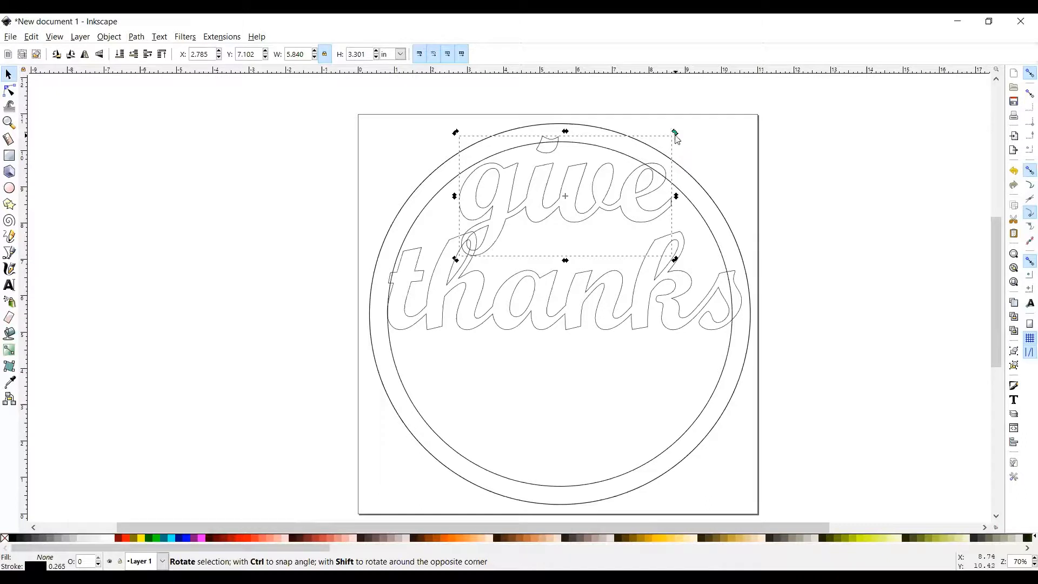
left_click_drag(676, 136, 671, 142)
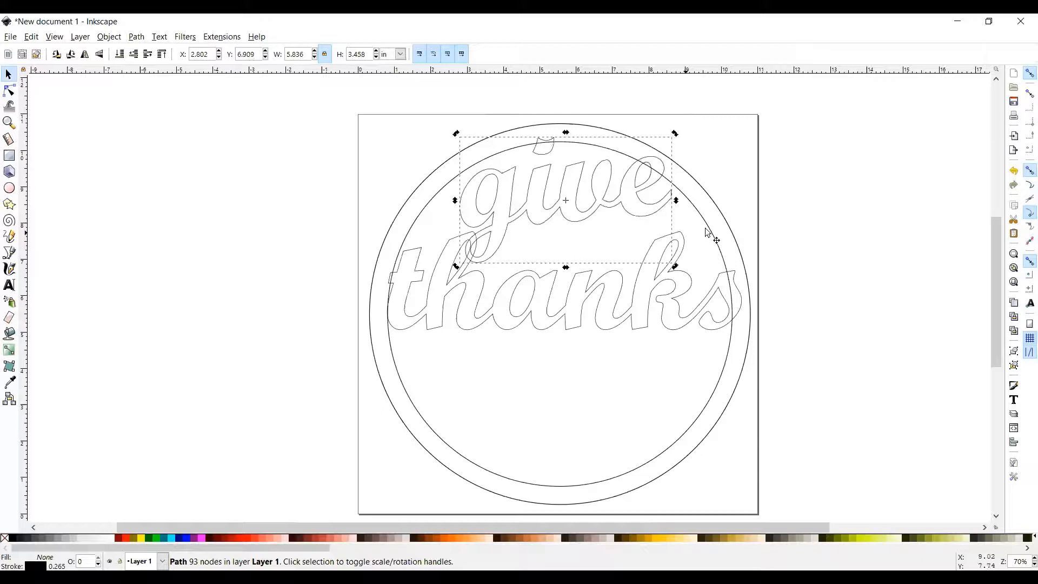
left_click(728, 229)
left_click(607, 205)
mouse_move(607, 205)
left_mouse_down()
mouse_move(596, 213)
mouse_move(581, 201)
left_mouse_up()
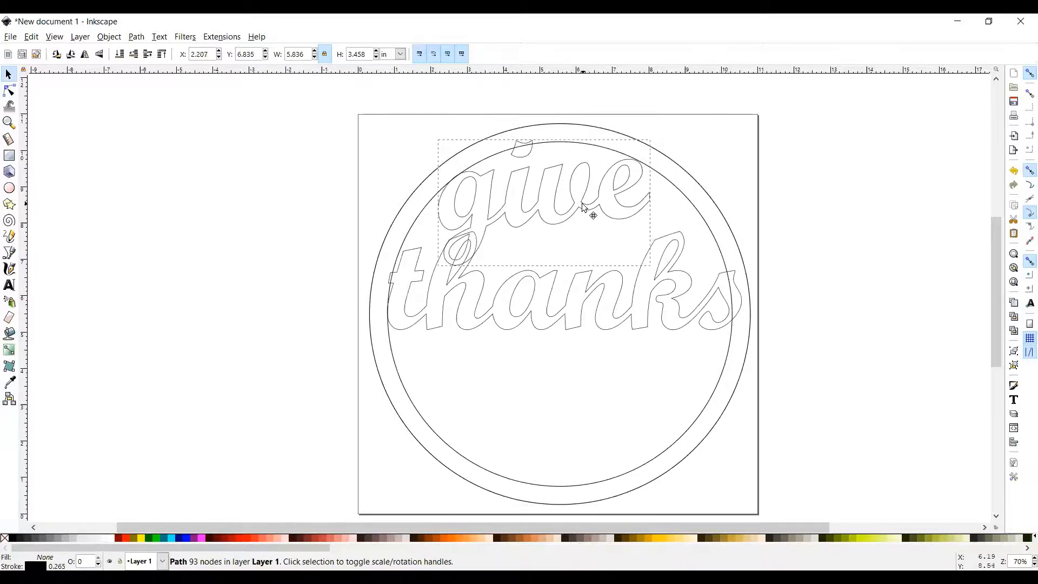
Move the 'thanks' outline lower across the circle and nudge 'give' slightly left
left_click(774, 248)
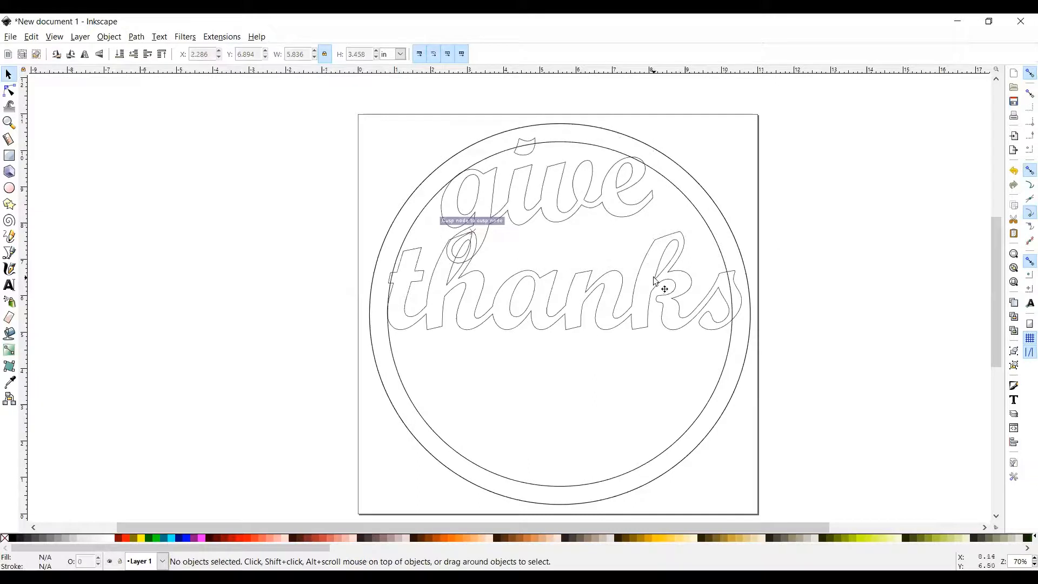
left_click_drag(656, 282, 652, 320)
left_click(628, 174)
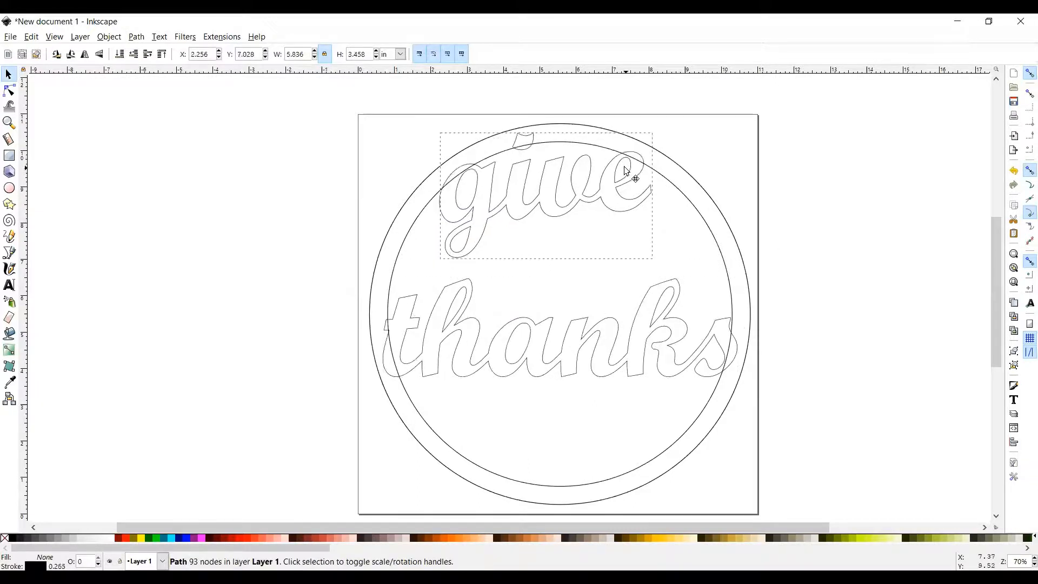
left_click_drag(623, 167, 623, 171)
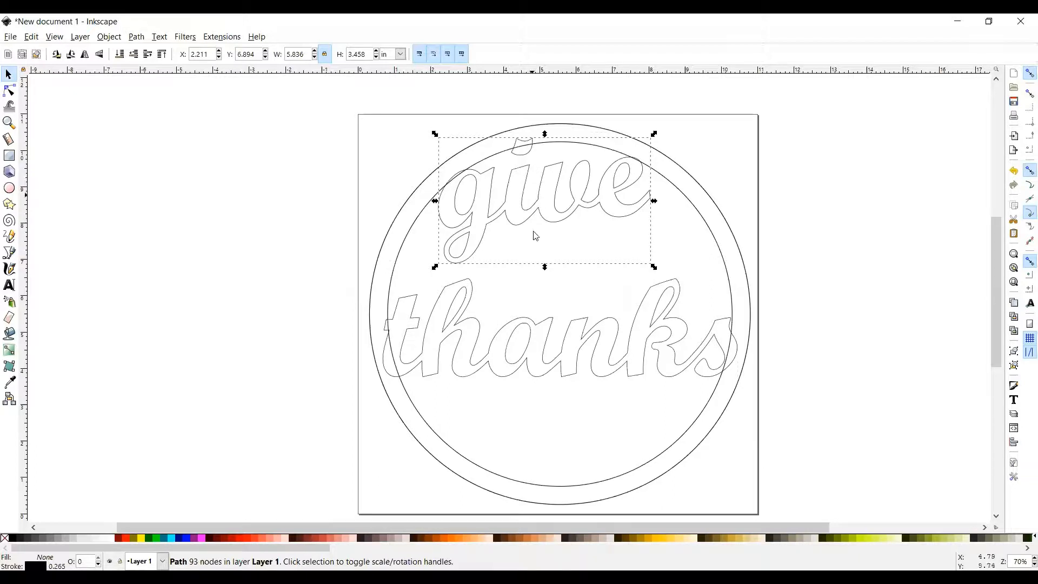
Tilt 'thanks' slightly counter-clockwise and raise it toward 'give'
left_click(541, 361)
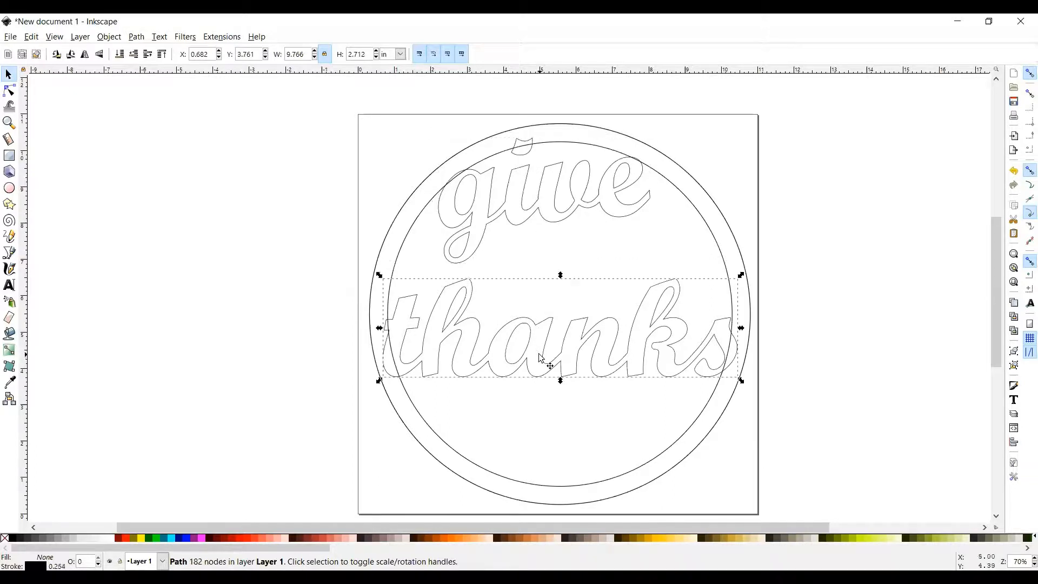
left_click(670, 319)
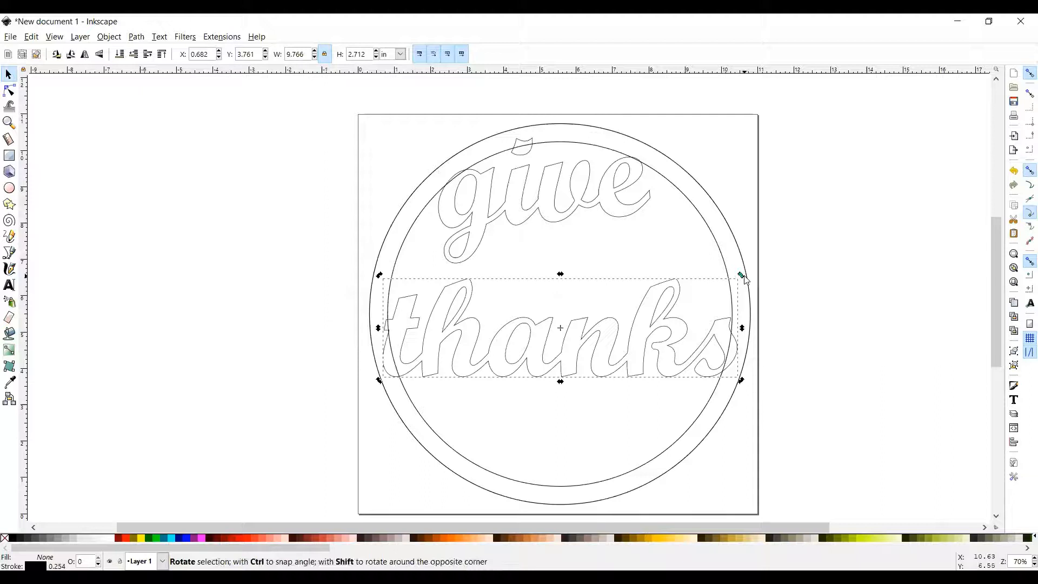
left_click_drag(741, 277, 741, 263)
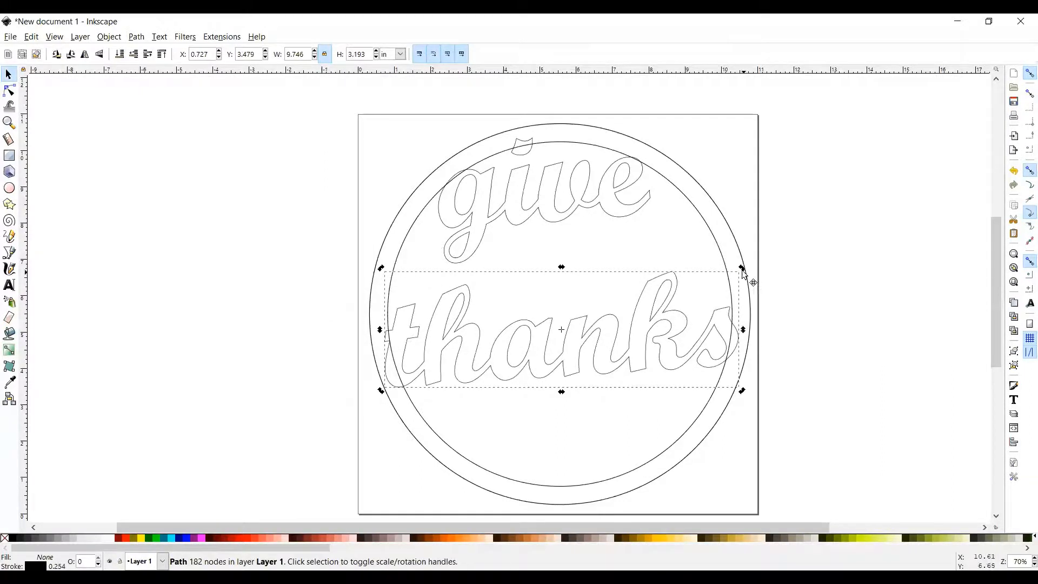
left_click(745, 273)
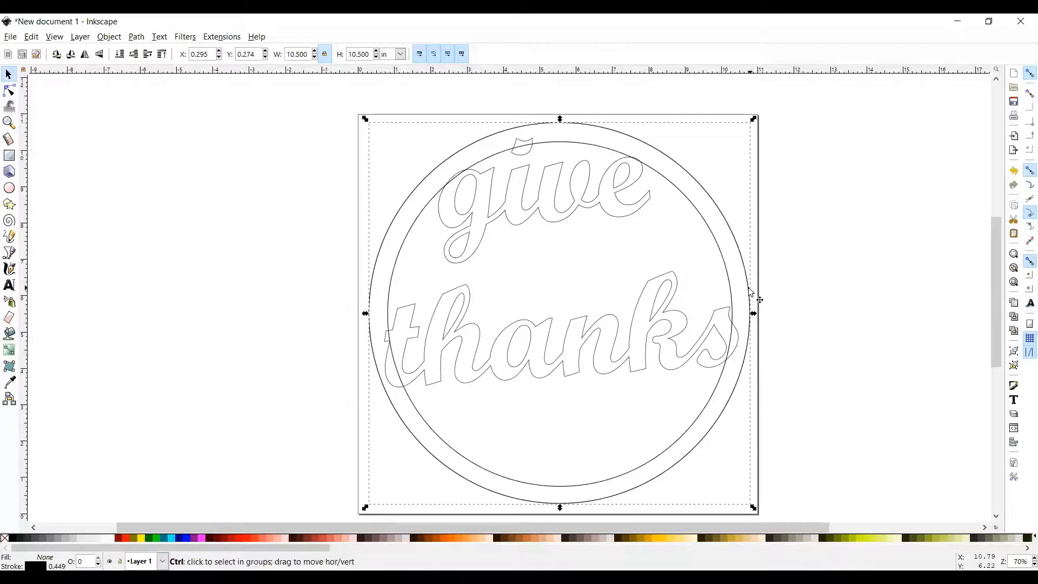
left_click(673, 334)
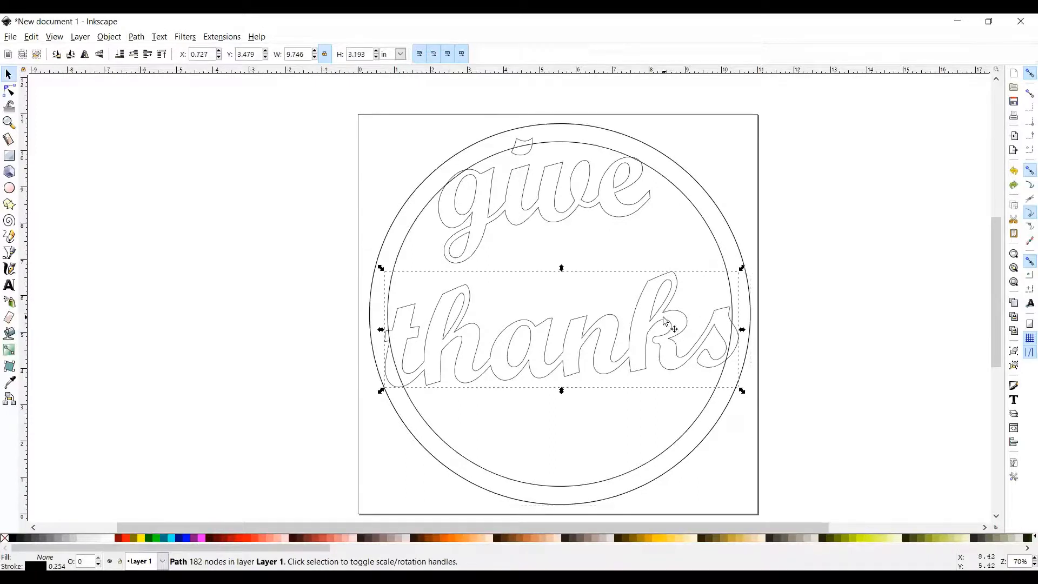
left_click_drag(664, 325, 662, 284)
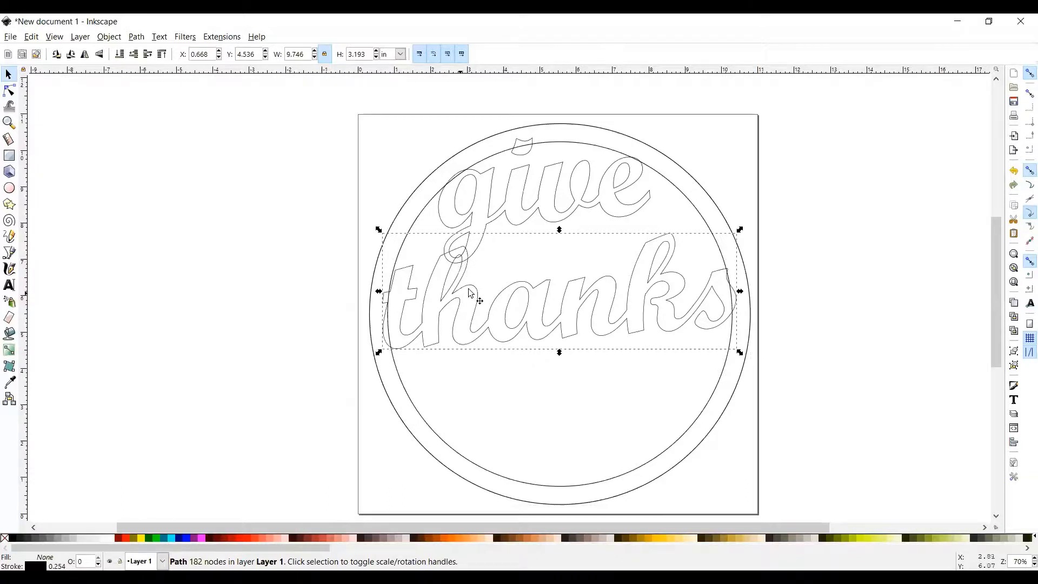
left_click_drag(476, 302, 474, 300)
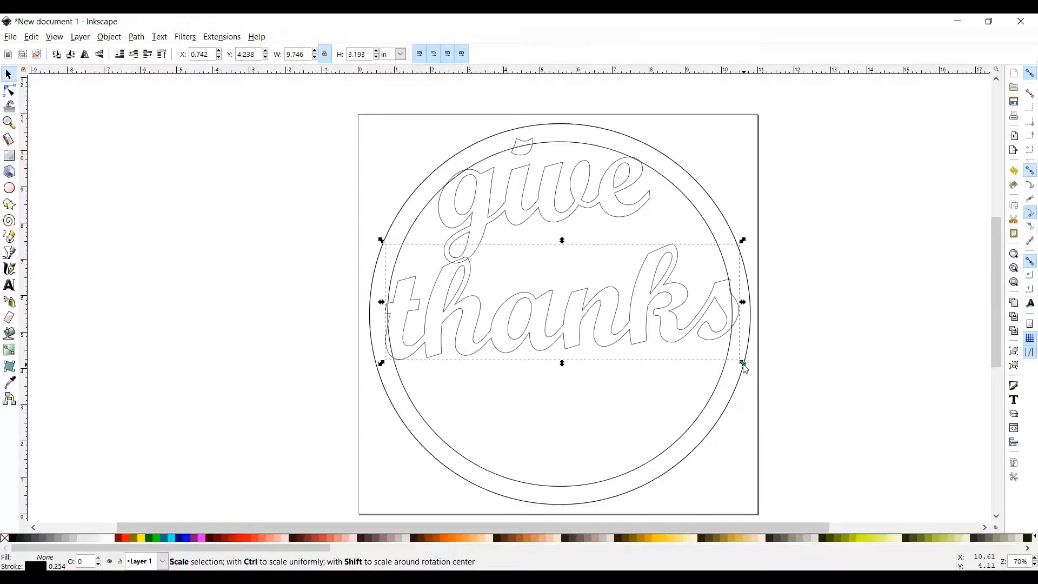
Enlarge 'thanks' slightly and nudge it up and right so it touches the ring's inner edge
left_click_drag(743, 365, 740, 361)
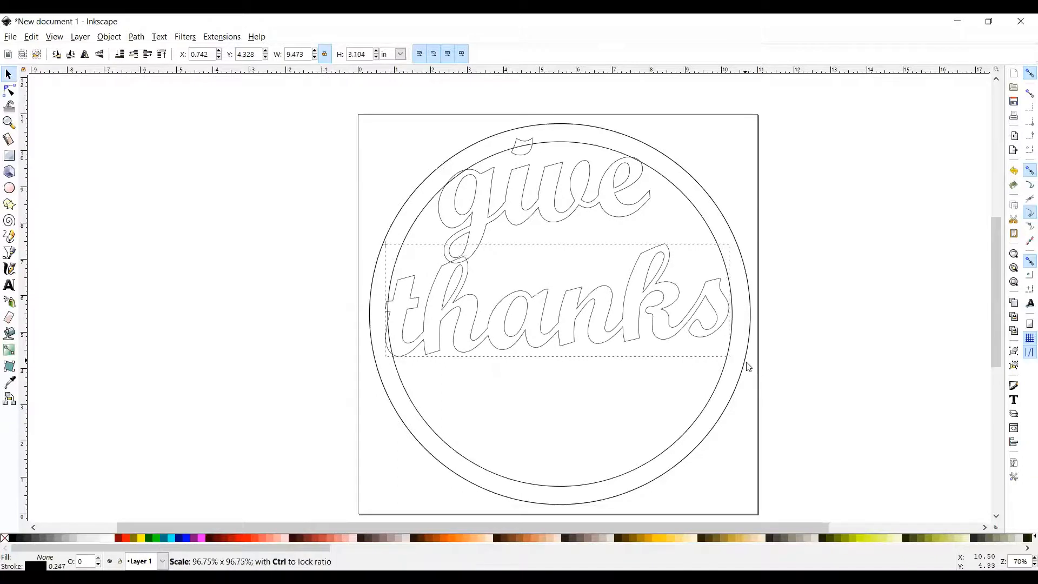
left_click(541, 302)
left_click(552, 304)
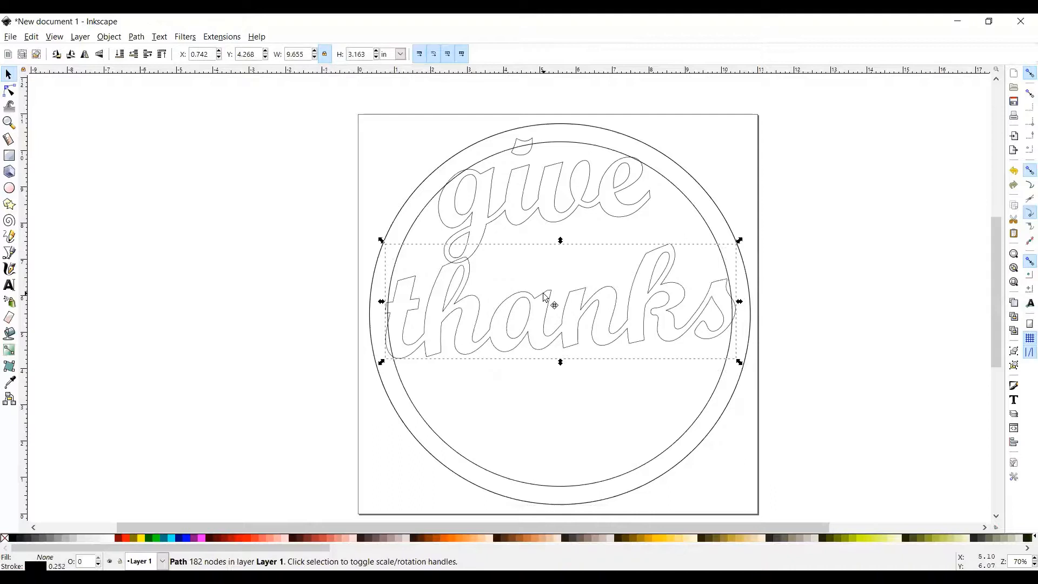
left_click(738, 402)
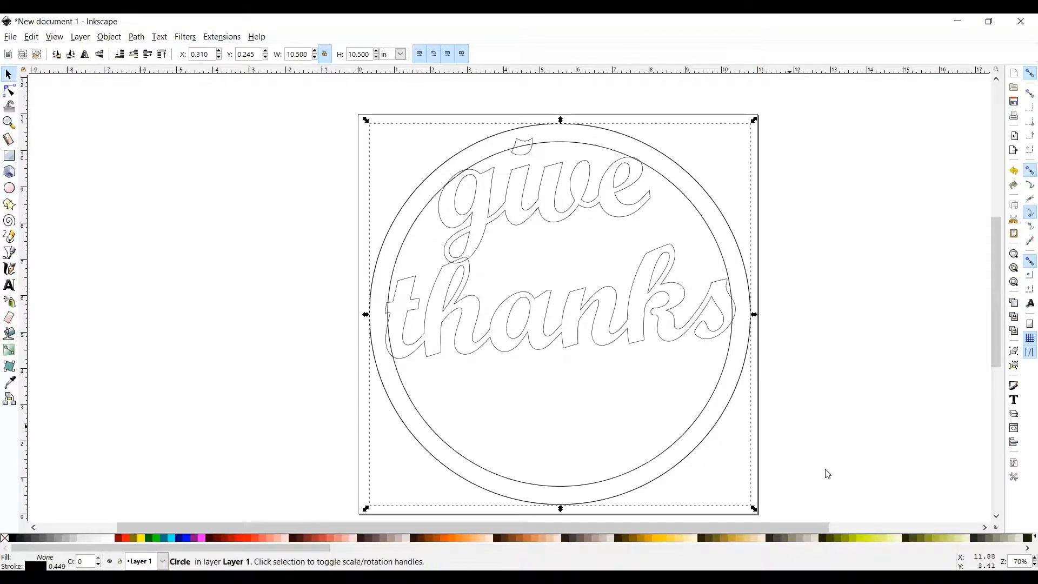
left_click(717, 293)
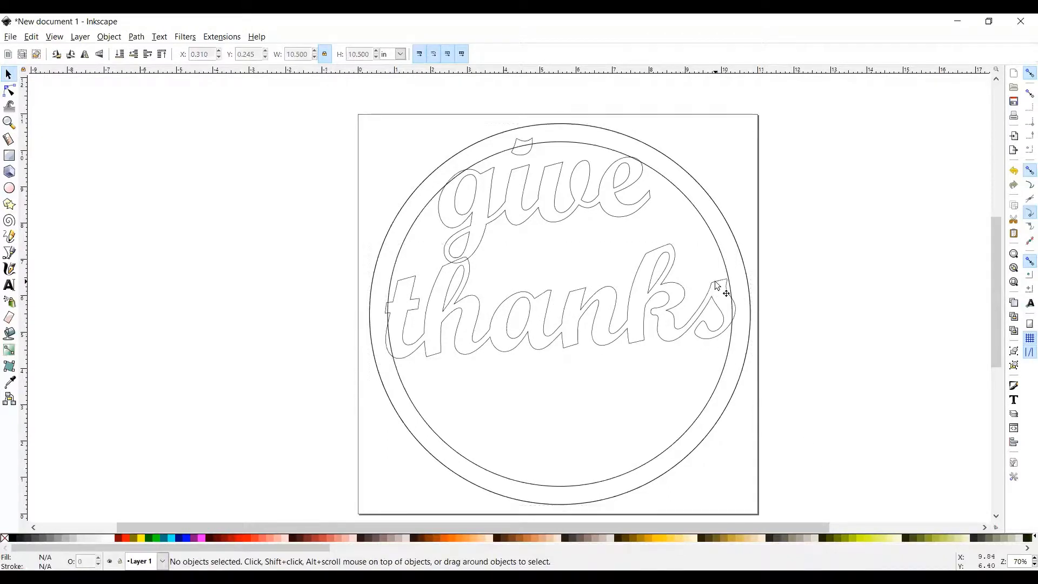
left_click_drag(716, 302, 724, 296)
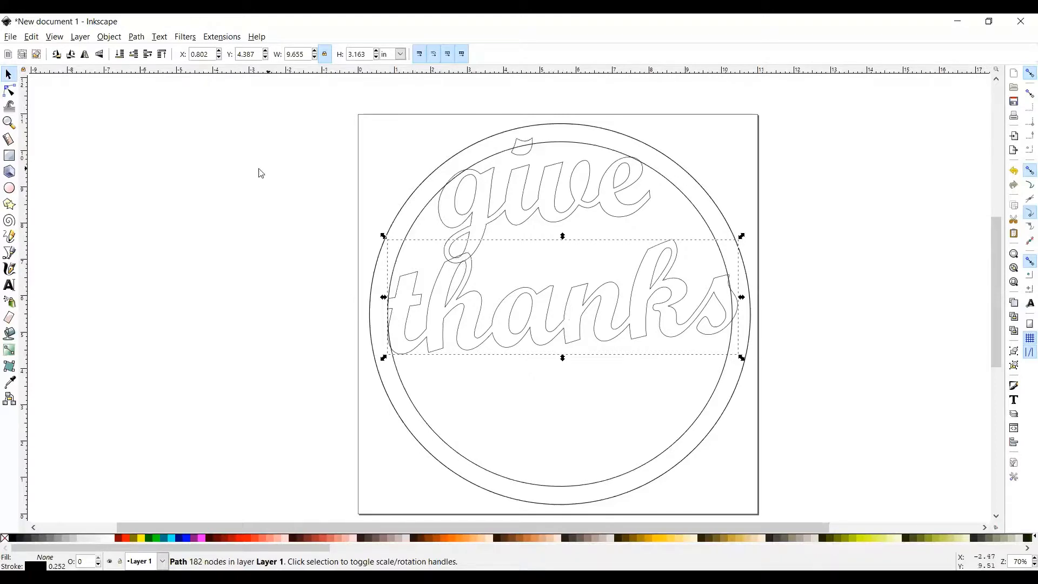
Fuse 'give' into the inner circle with Path > Difference
left_click(463, 220)
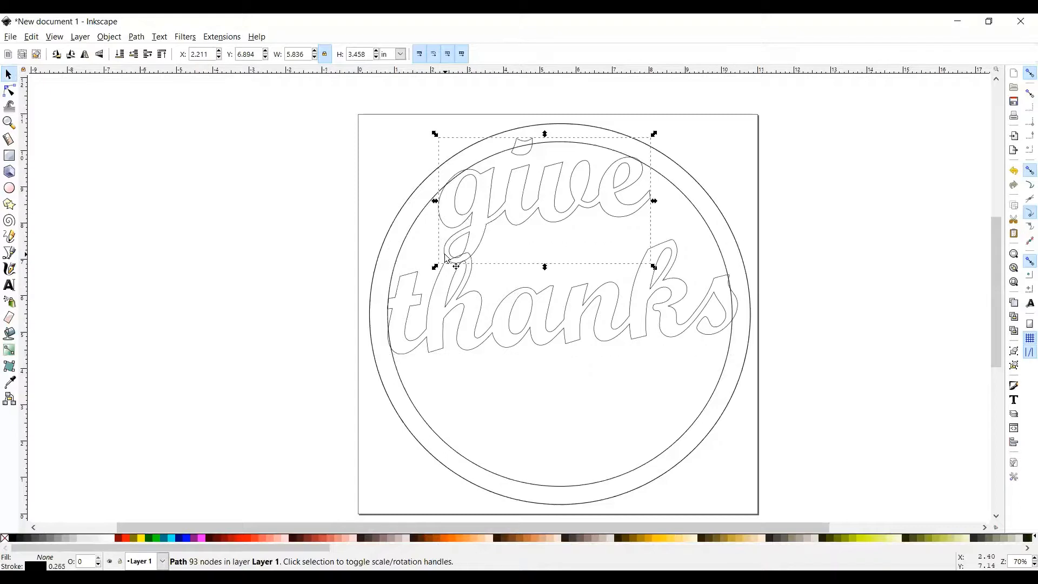
left_click(420, 228, "shift")
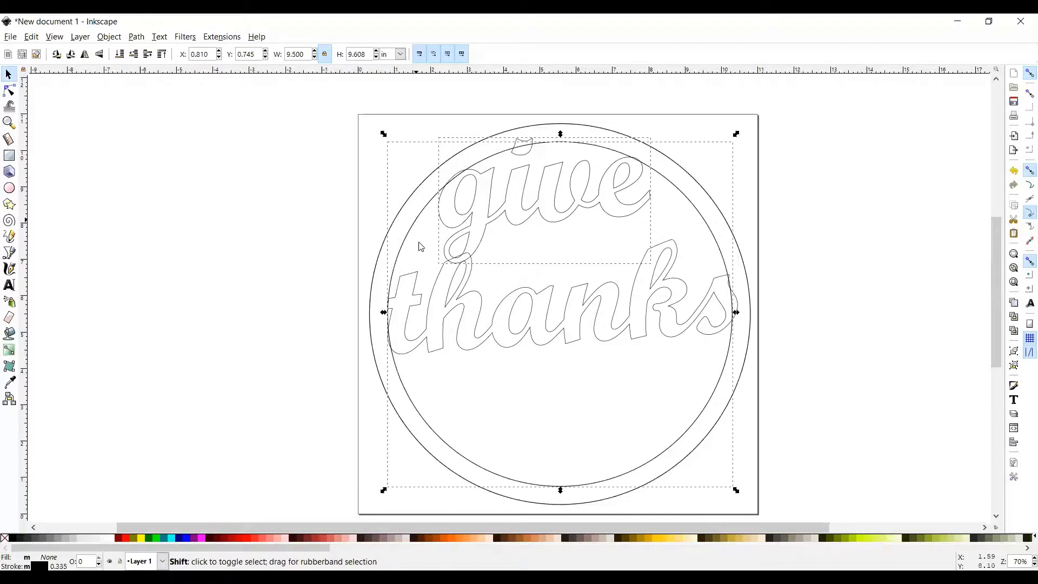
left_click(137, 36)
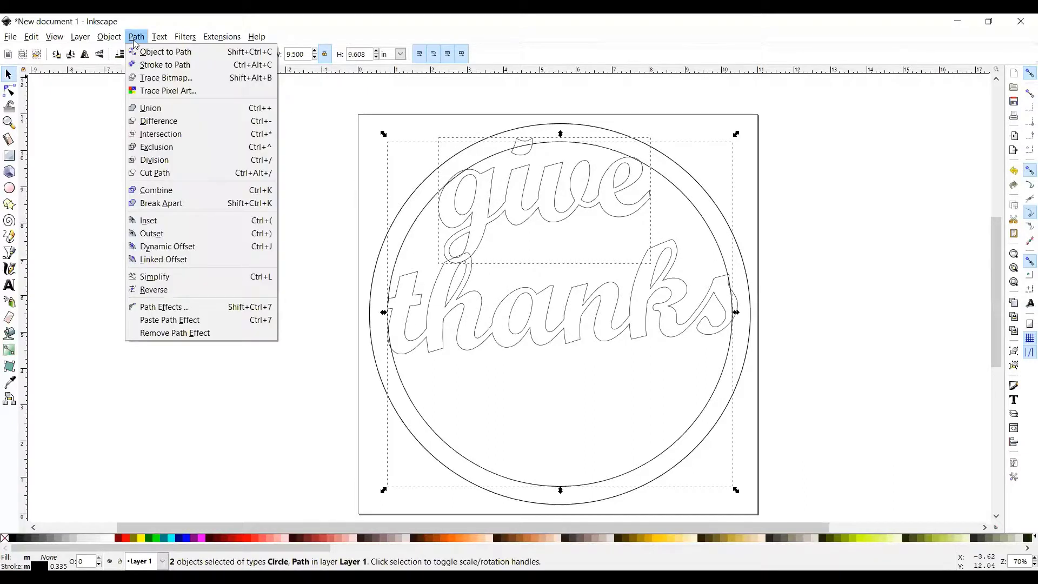
left_click(164, 124)
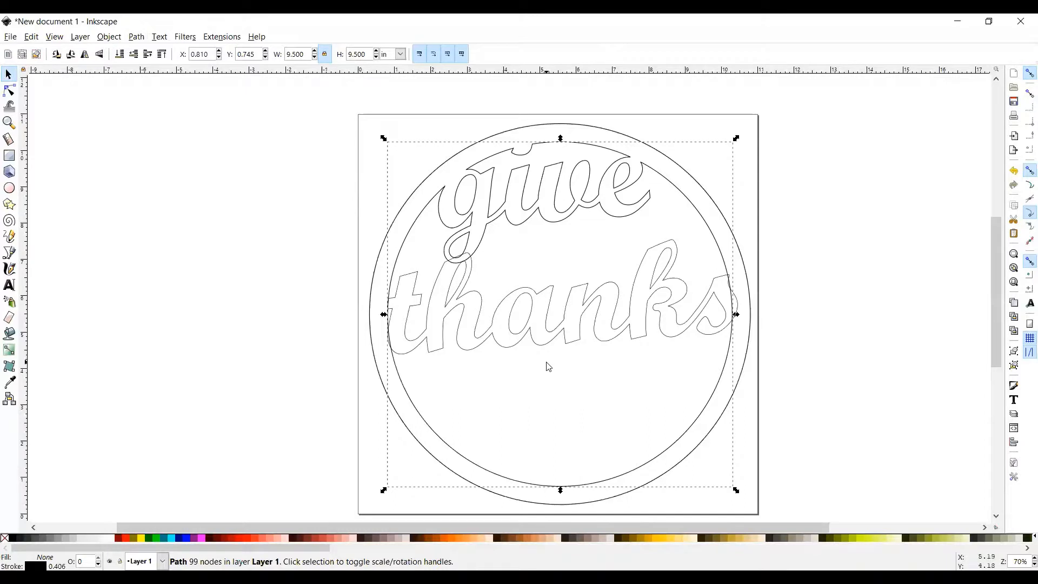
left_click(468, 240)
left_click(376, 348)
Fuse 'thanks' into the ring with a second Path > Difference
left_click(442, 213)
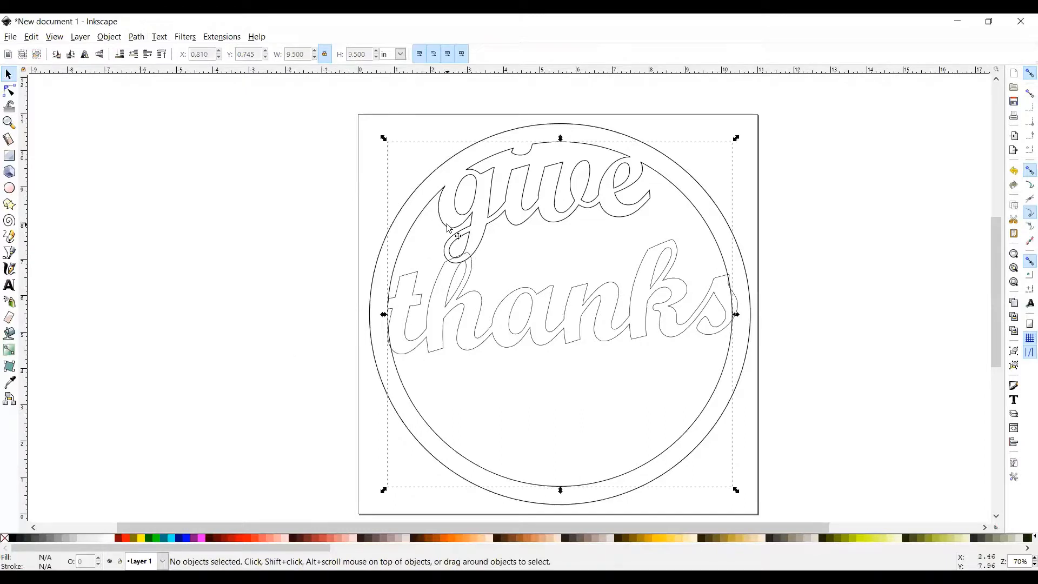
left_click(454, 314, "shift")
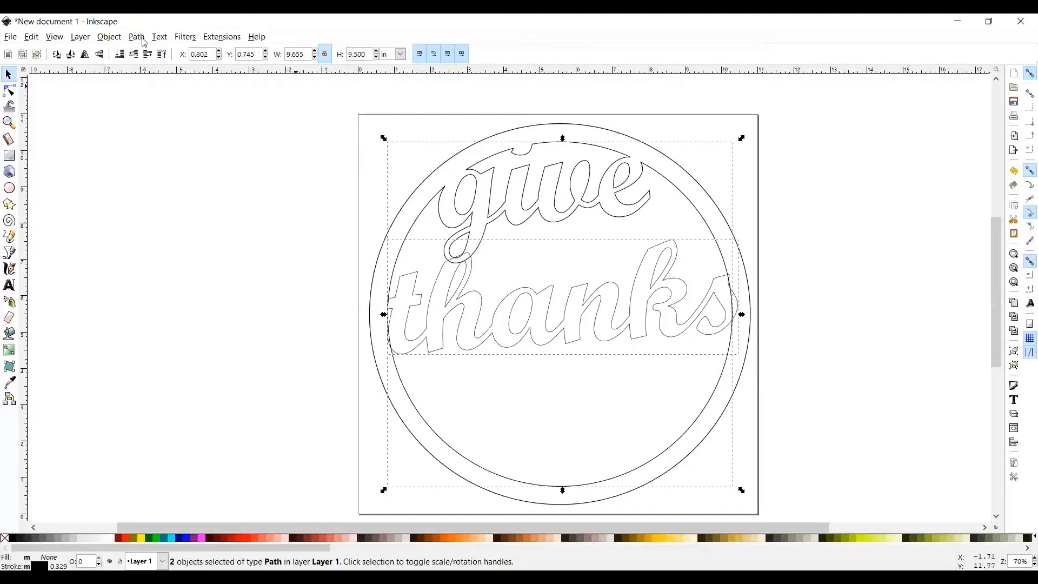
left_click(137, 36)
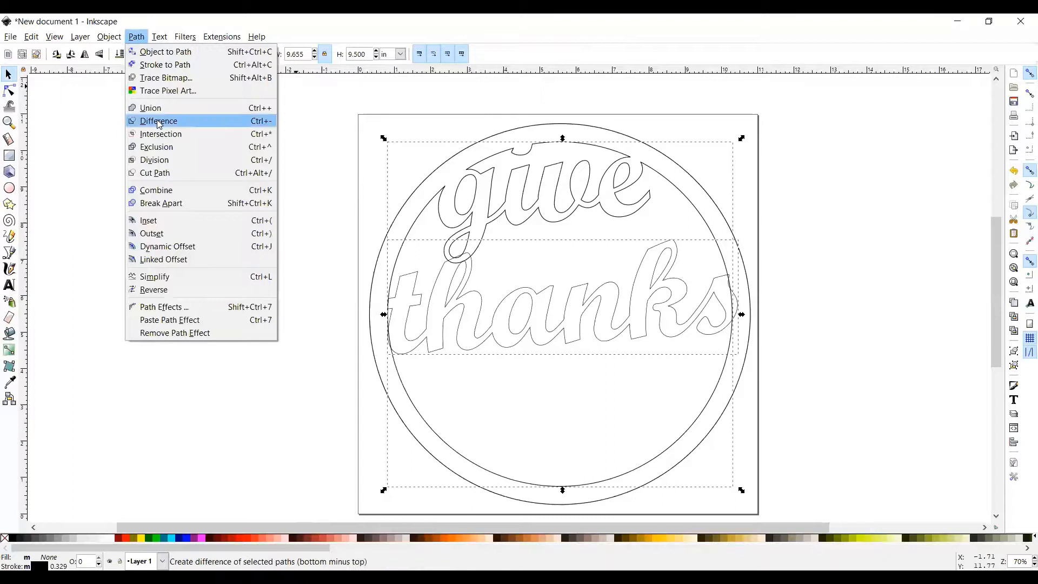
left_click(158, 121)
left_click(177, 229)
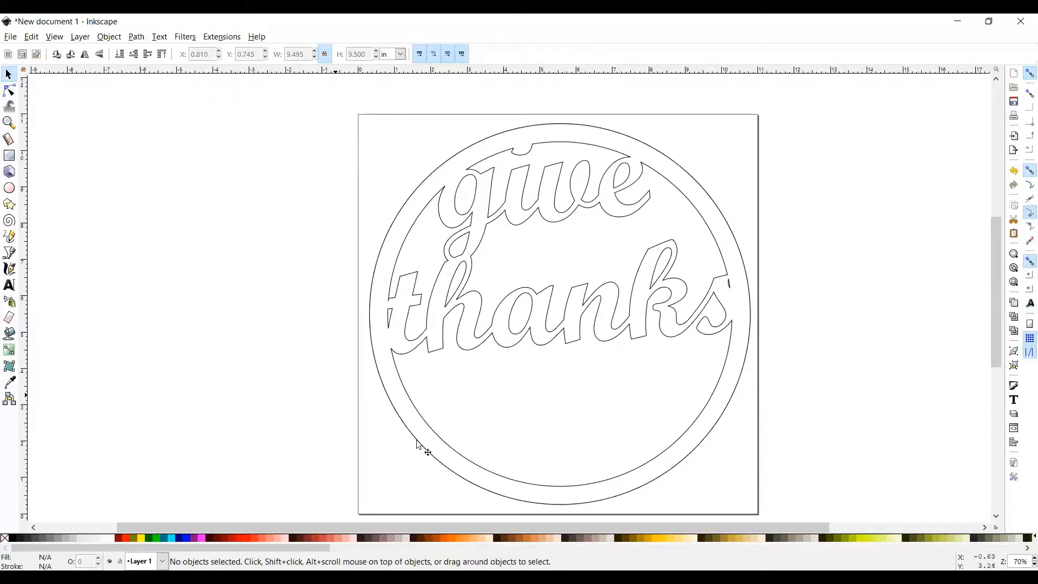
left_click(11, 37)
left_click(31, 138)
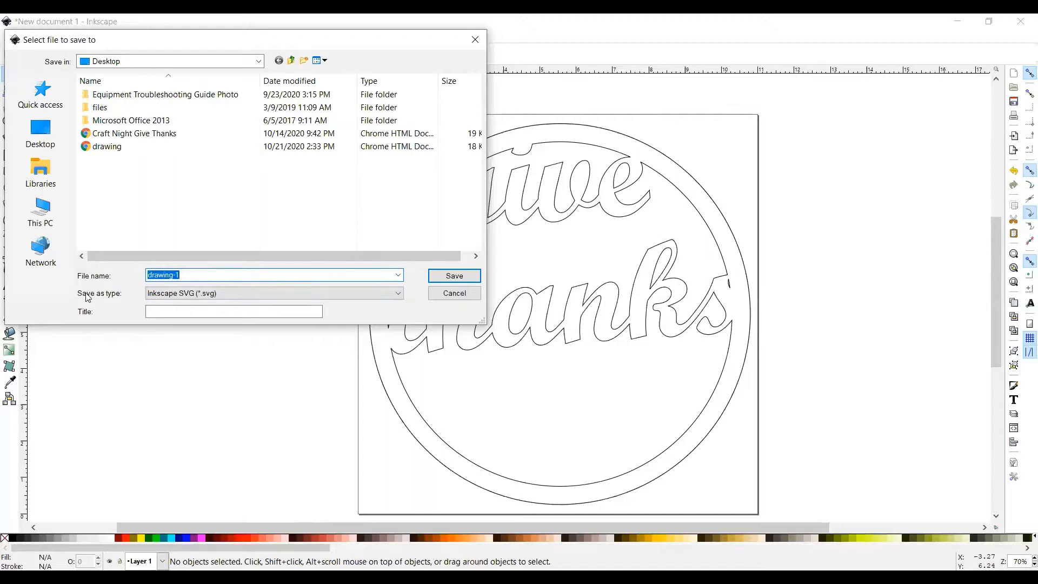
left_click(161, 295)
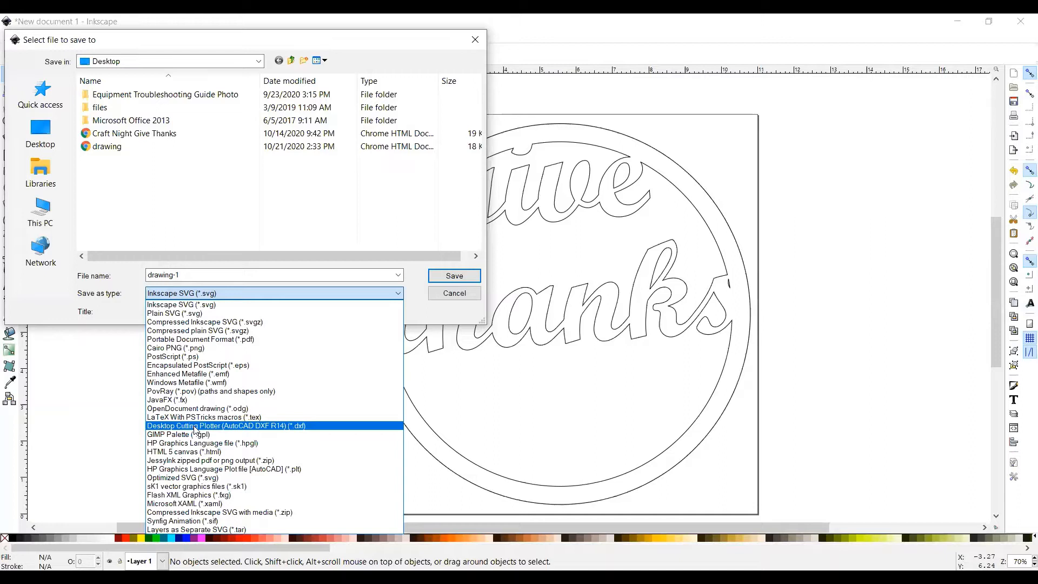
left_click(255, 224)
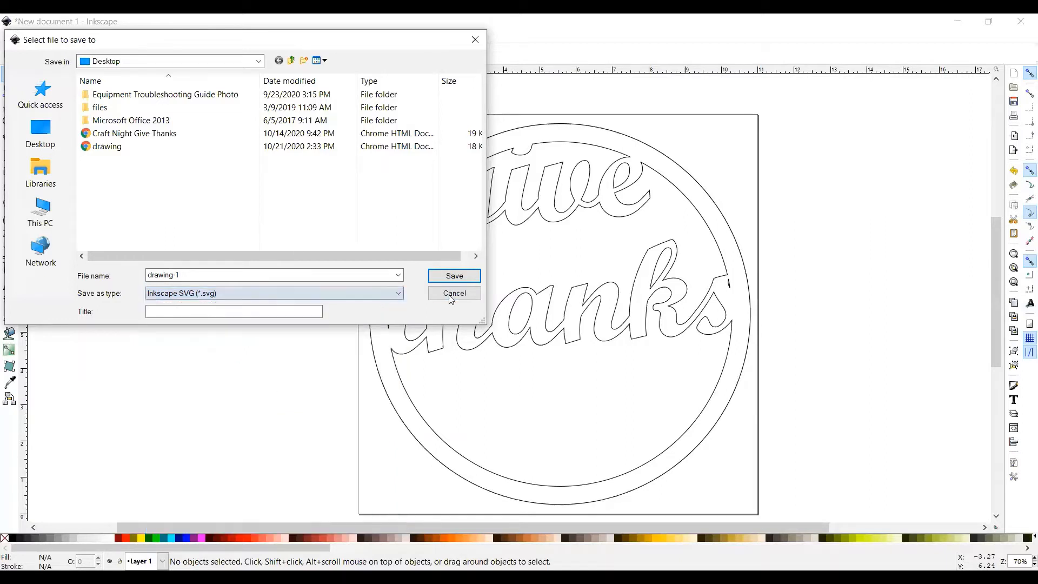
key("Escape")
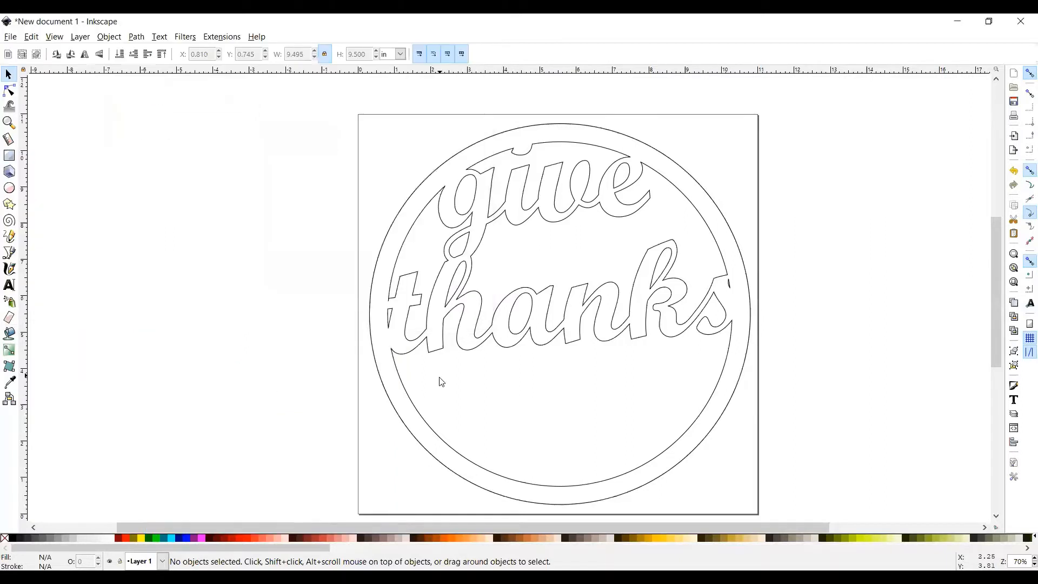